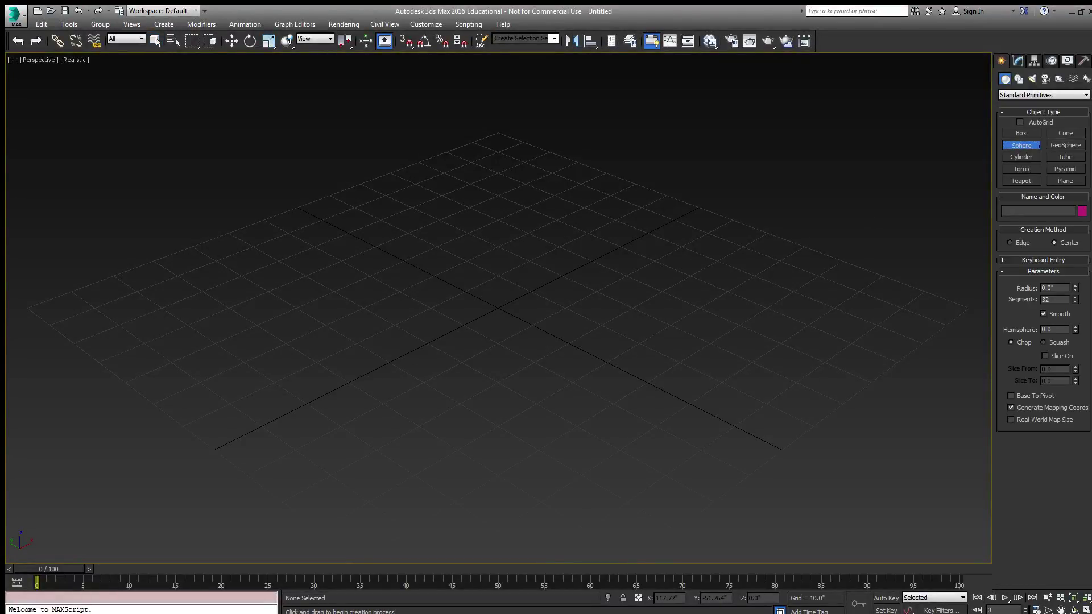
Step: Create a cylinder at the grid's centre with a radius of about 10.3" and a height of about 33.2"
left_click(1029, 158)
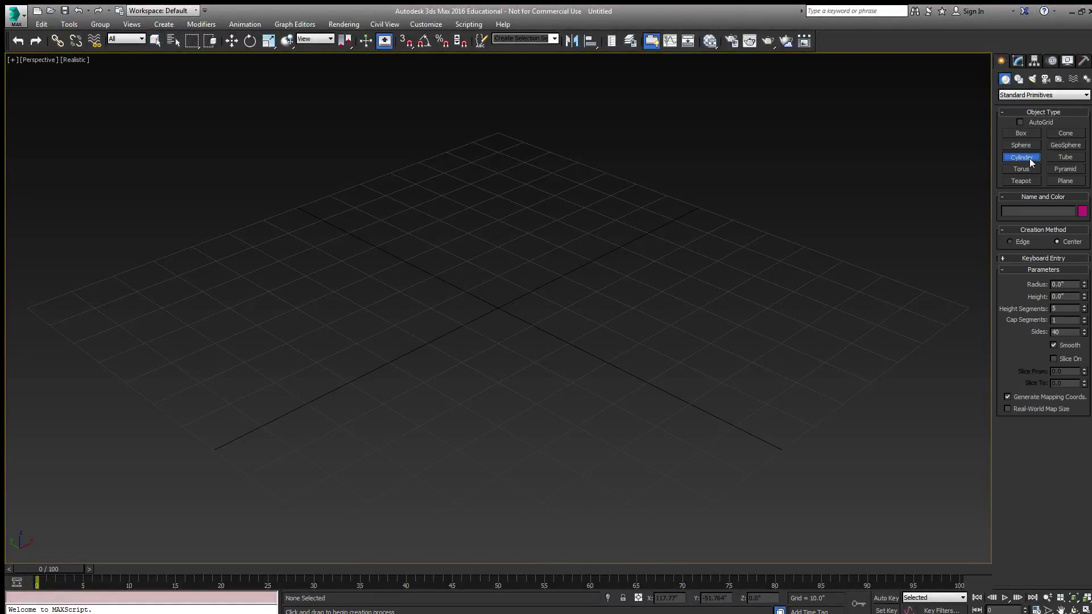
left_click(496, 309)
left_click_drag(496, 308, 519, 324)
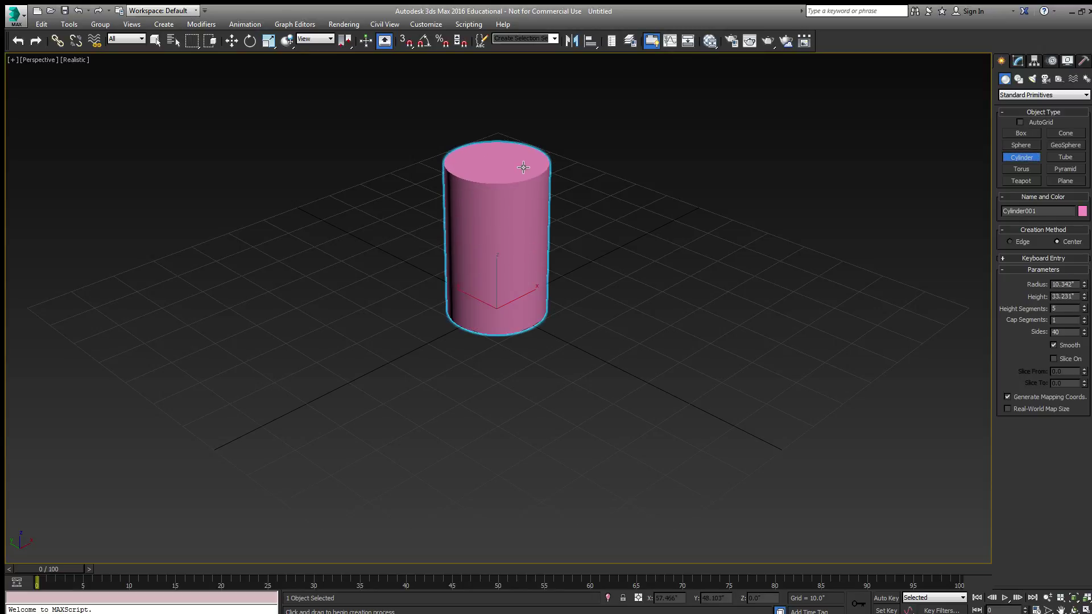
left_click(526, 167)
Step: Add an Unwrap UVW modifier to the cylinder and open its UV editor
left_click(1018, 61)
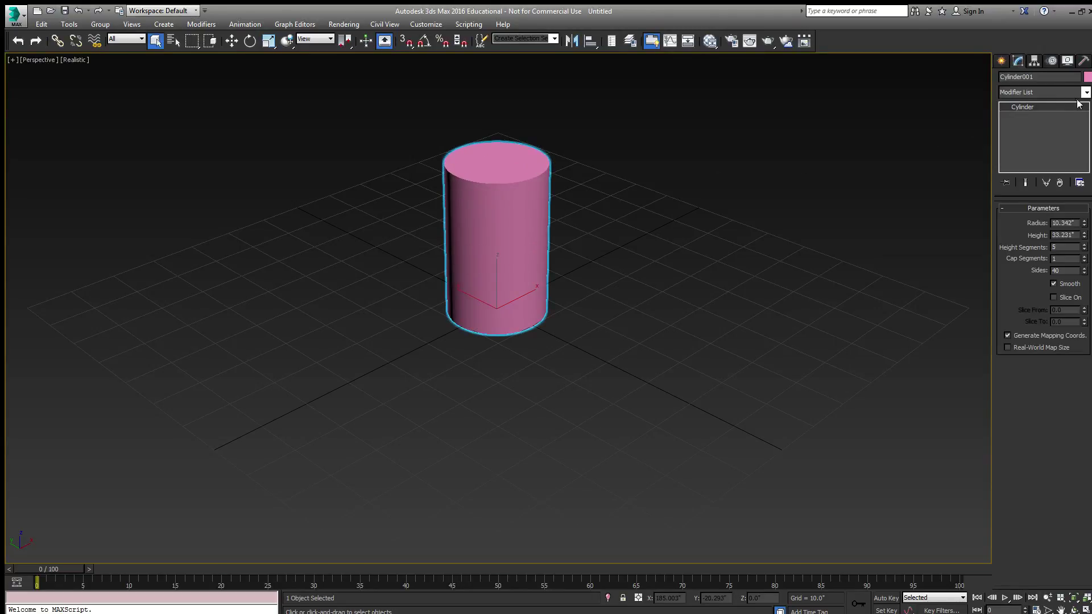
left_click(1085, 93)
left_click_drag(1082, 281, 1087, 544)
left_click(1042, 479)
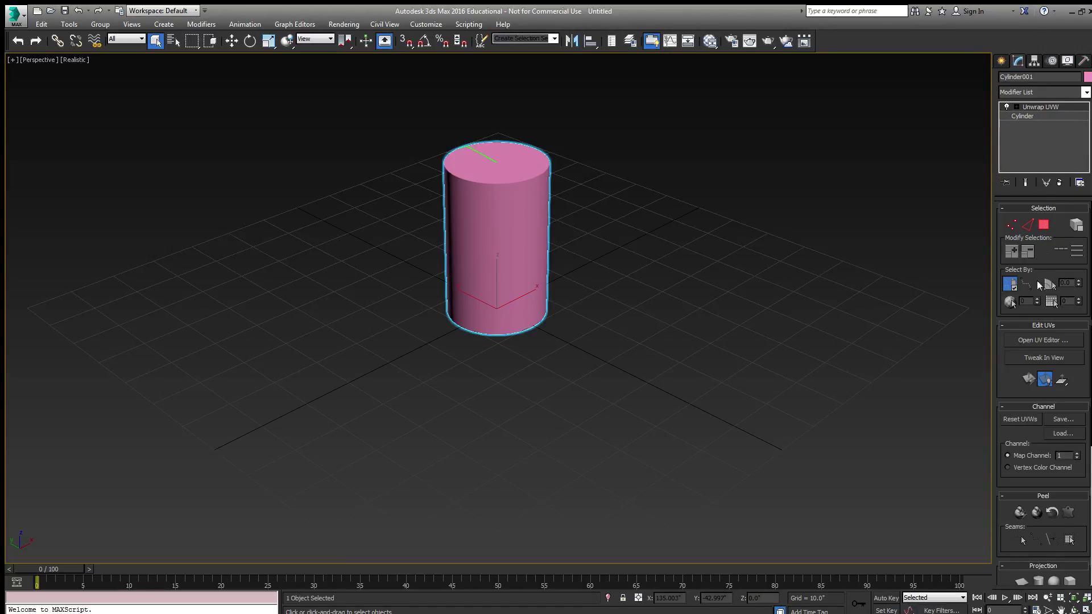
left_click(1037, 341)
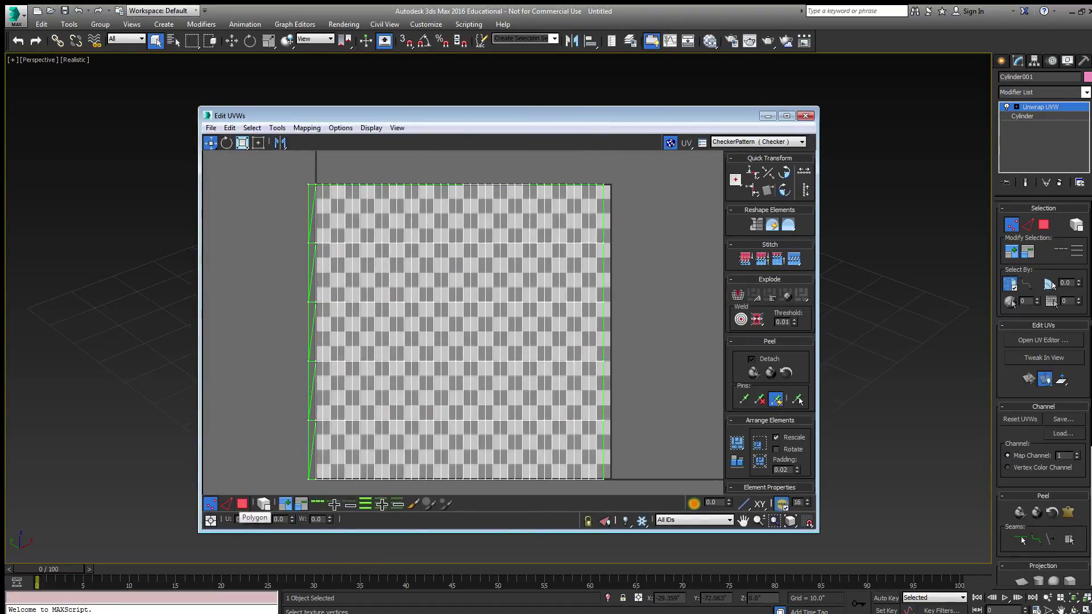
Step: Apply flatten mapping to all of the cylinder's polygons with a polygon angle of 45 and spacing of 0.02
left_click(242, 504)
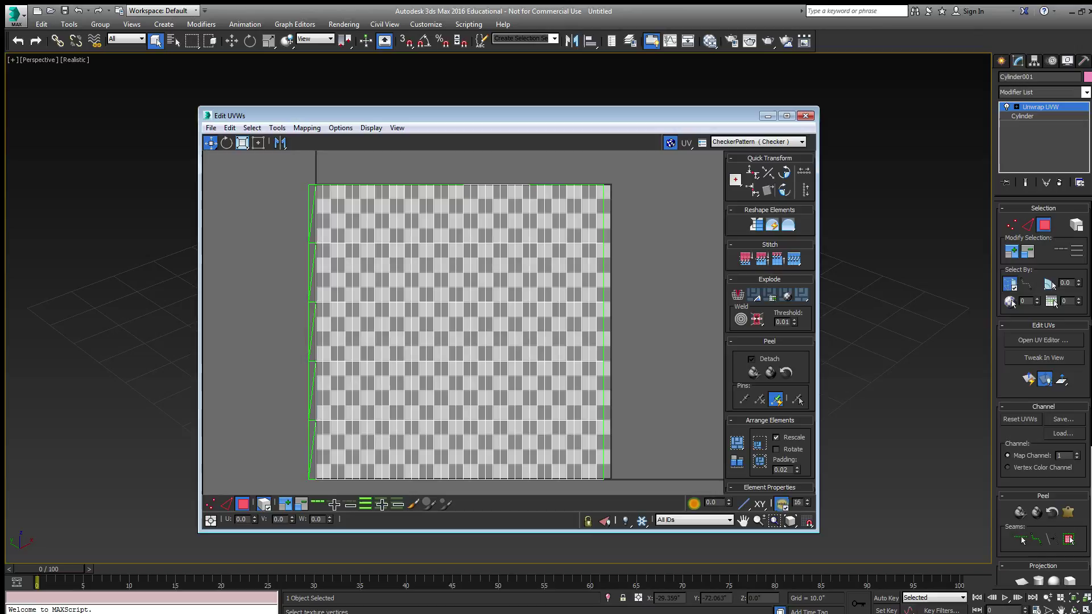
key("ctrl+a")
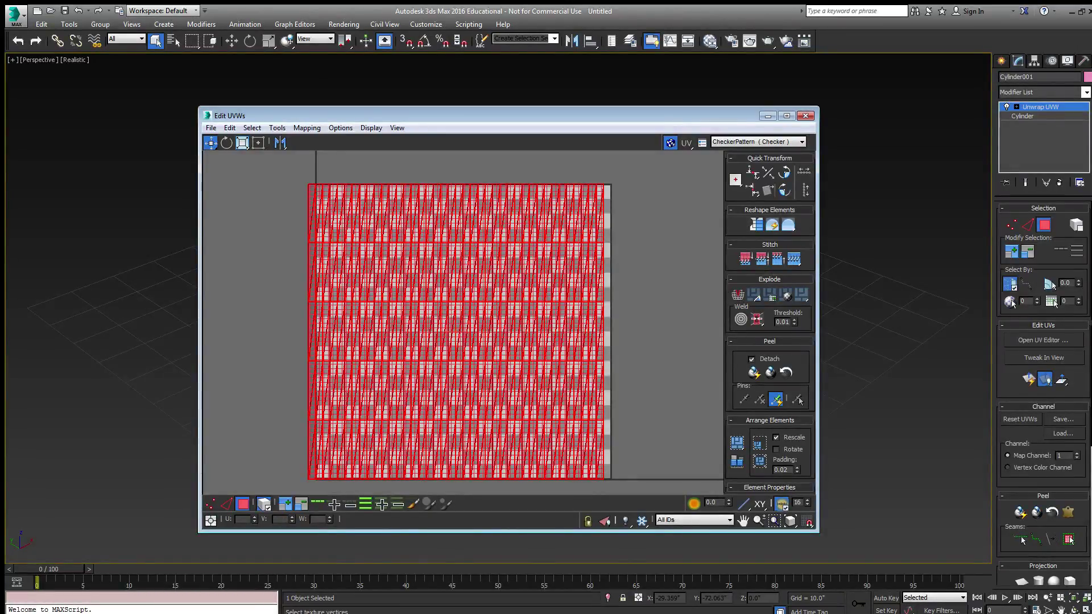
left_click(307, 128)
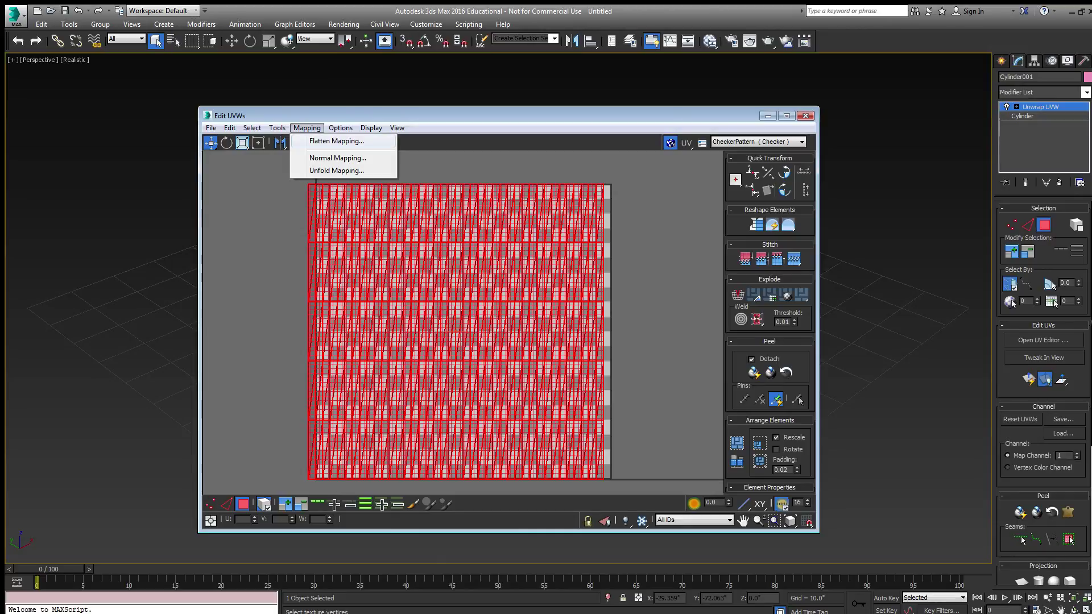
key("Return")
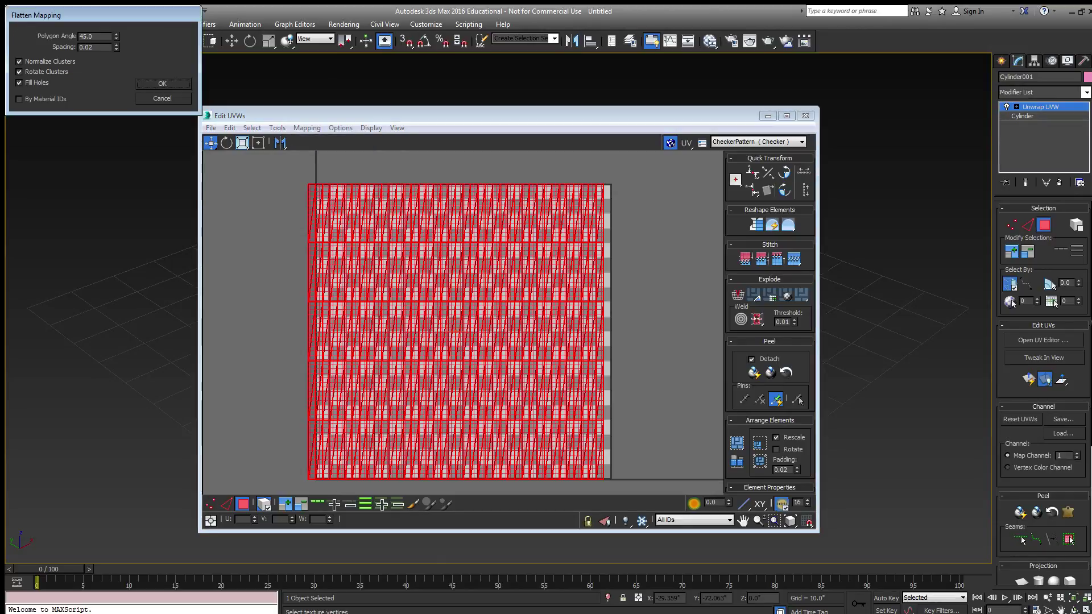
left_click(153, 83)
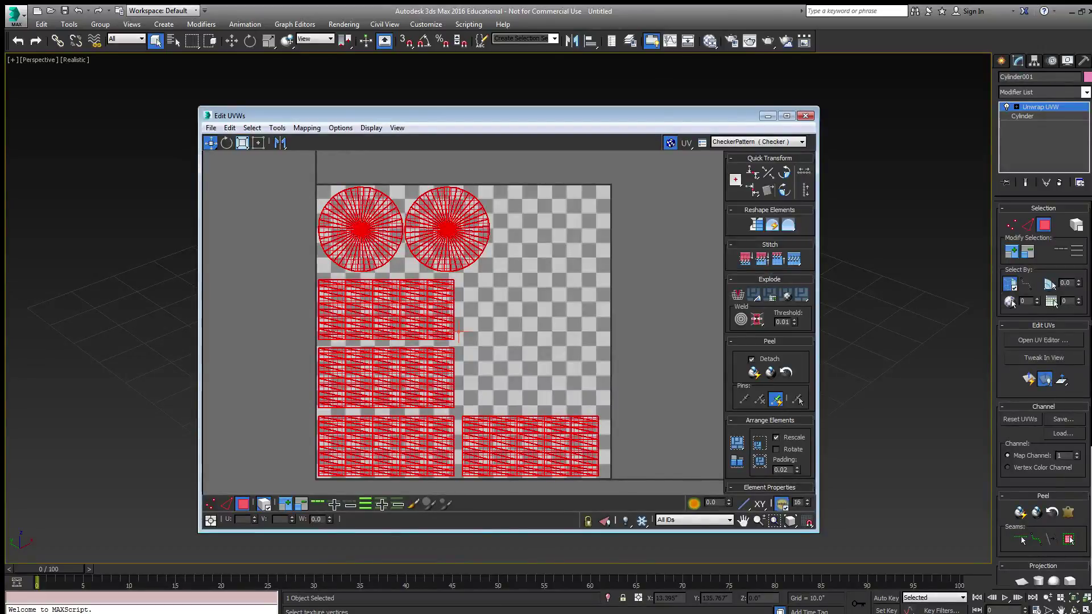
Step: Move the two circular cap islands into the empty right half of the UV square, one above the other
key("ctrl+d")
left_click(447, 229)
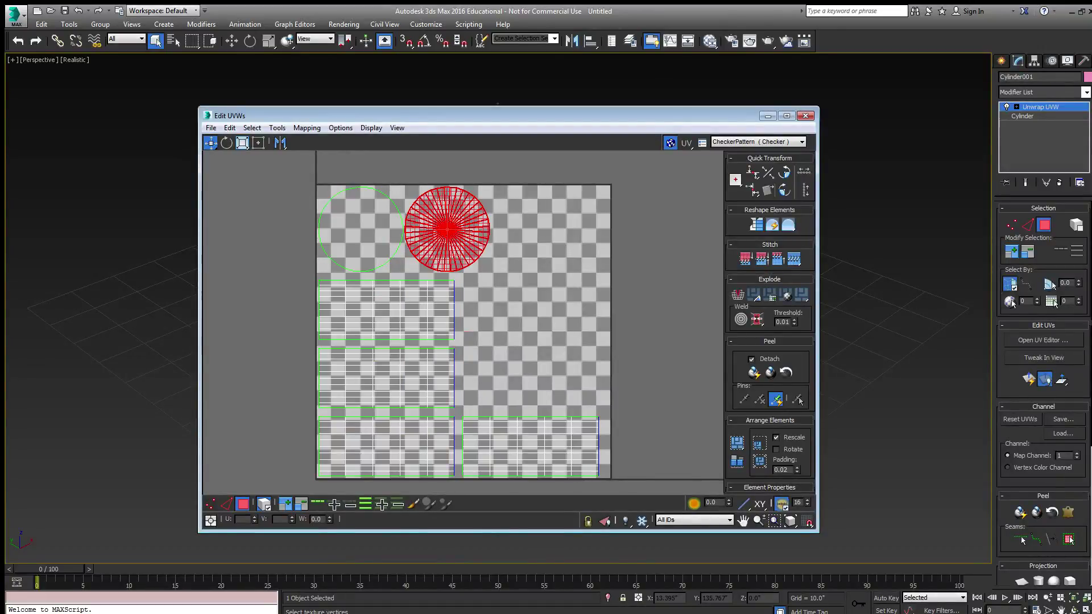
left_click_drag(447, 229, 559, 370)
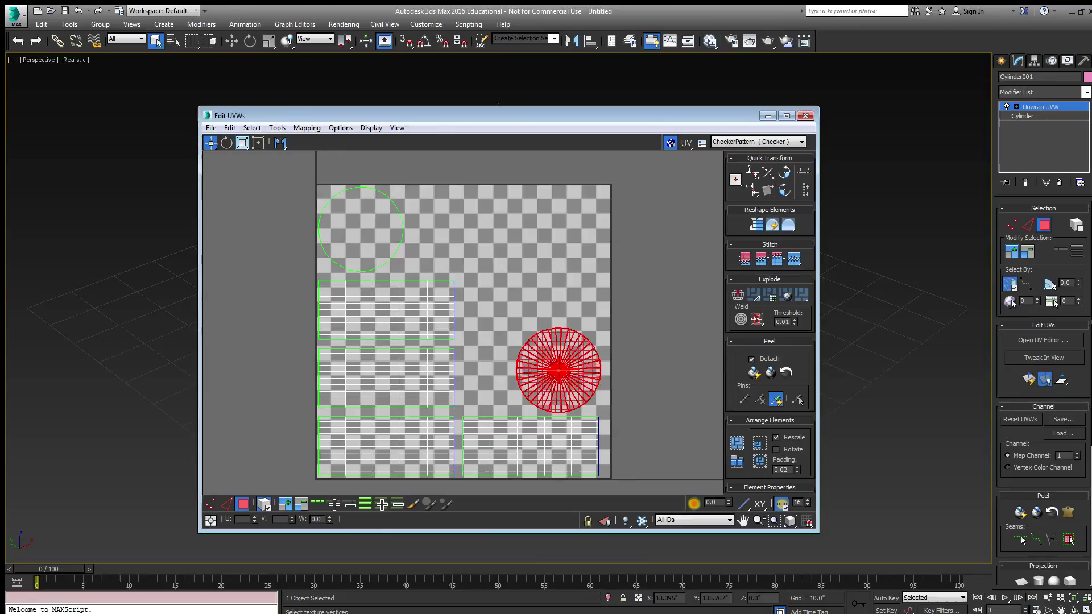
left_click(360, 229)
left_click_drag(361, 229, 546, 268)
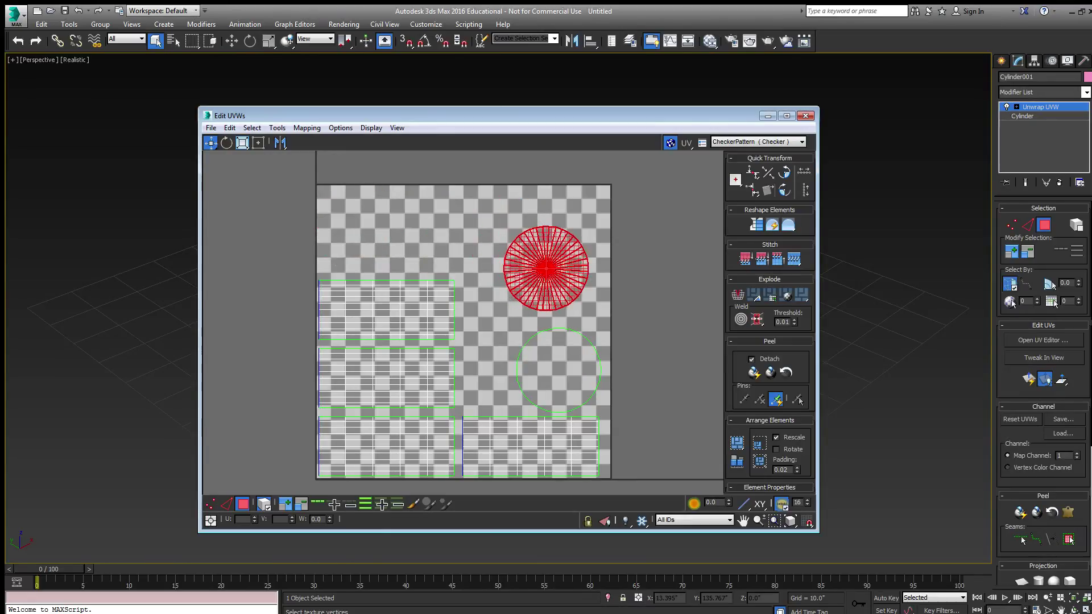
Step: Stack the four rectangular side islands edge to edge in matching order as one column in the UV square's left half
left_click(530, 447)
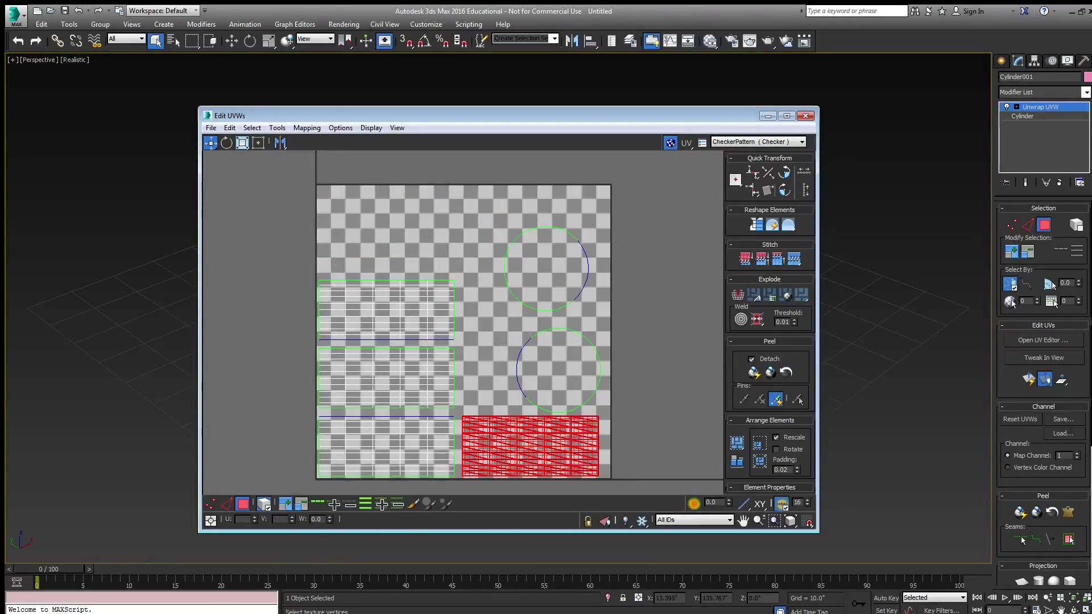
left_click_drag(530, 447, 390, 220)
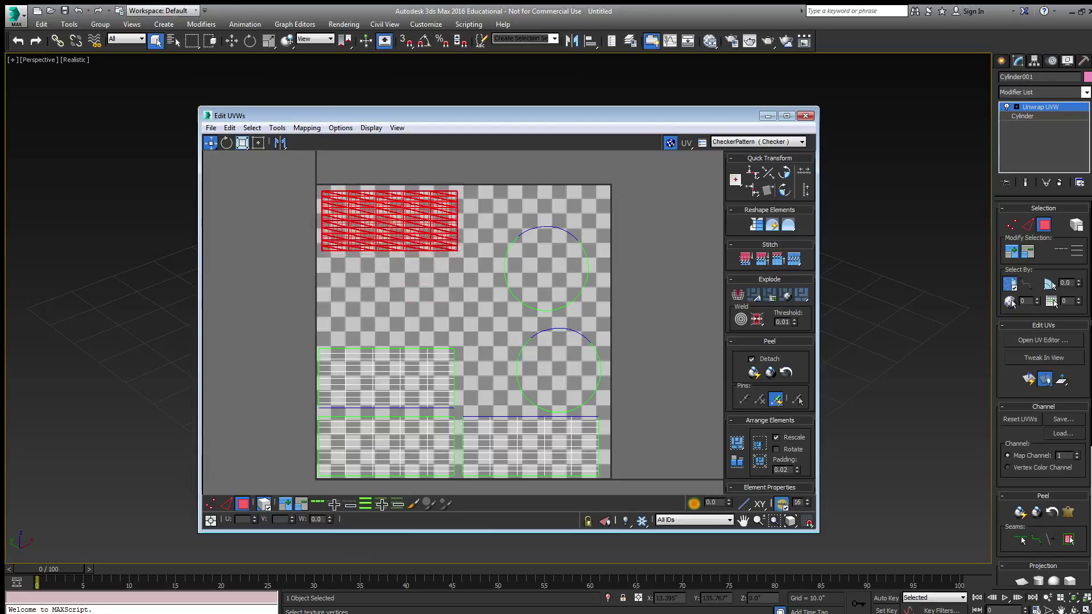
left_click(530, 447)
left_click_drag(531, 447, 390, 282)
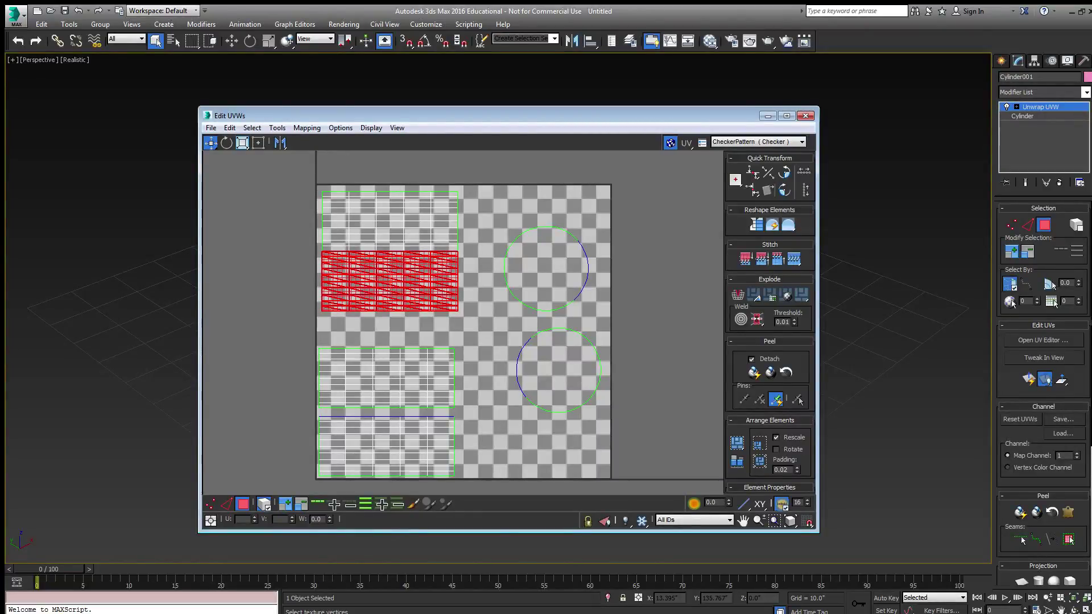
left_click(386, 447)
left_click_drag(387, 447, 390, 341)
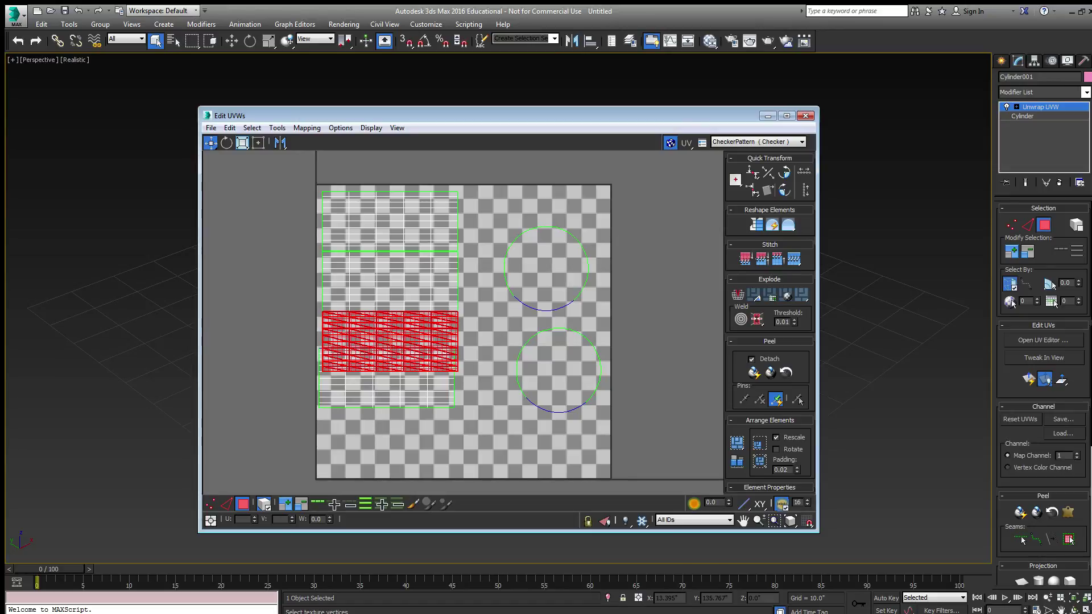
left_click_drag(353, 384, 387, 416)
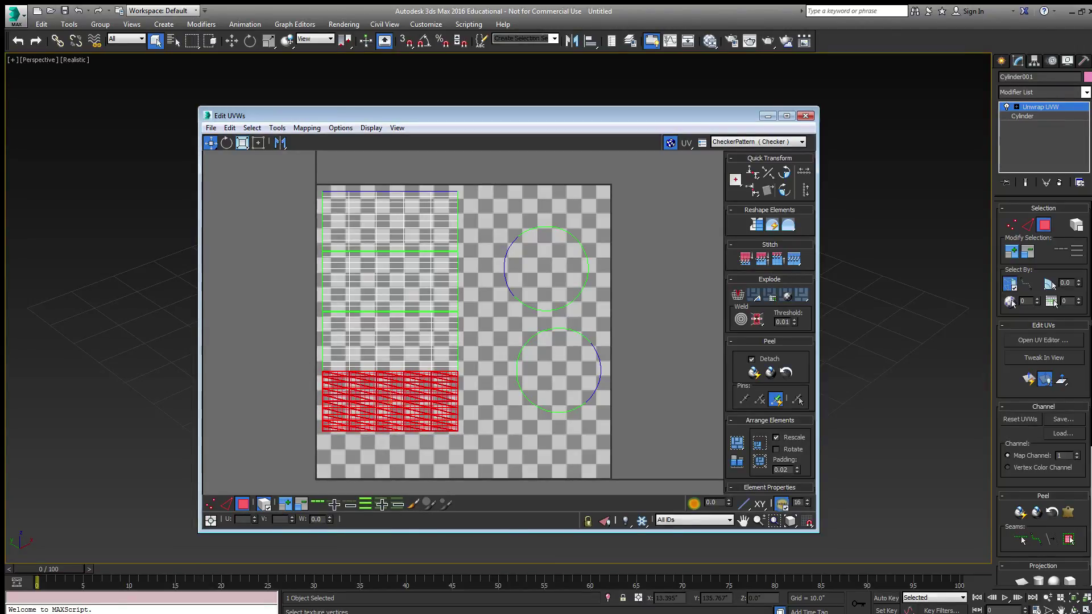
Step: Arrange the two cap islands in a column beside the side strips, with the cylinder's top cap above its bottom cap
left_click_drag(546, 269, 542, 249)
left_click_drag(572, 372, 539, 372)
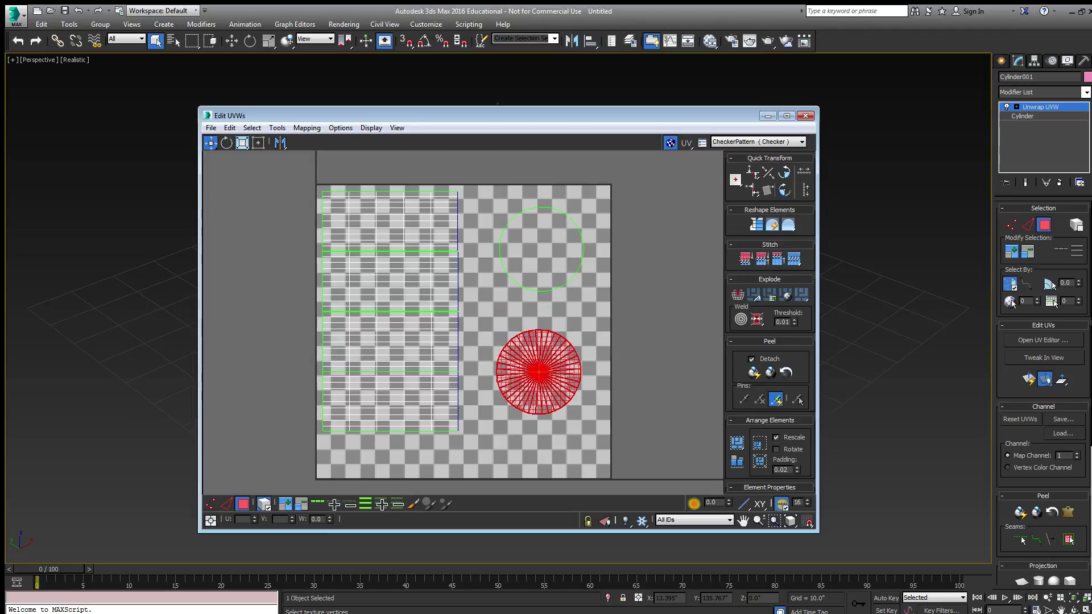
left_click_drag(508, 115, 503, 339)
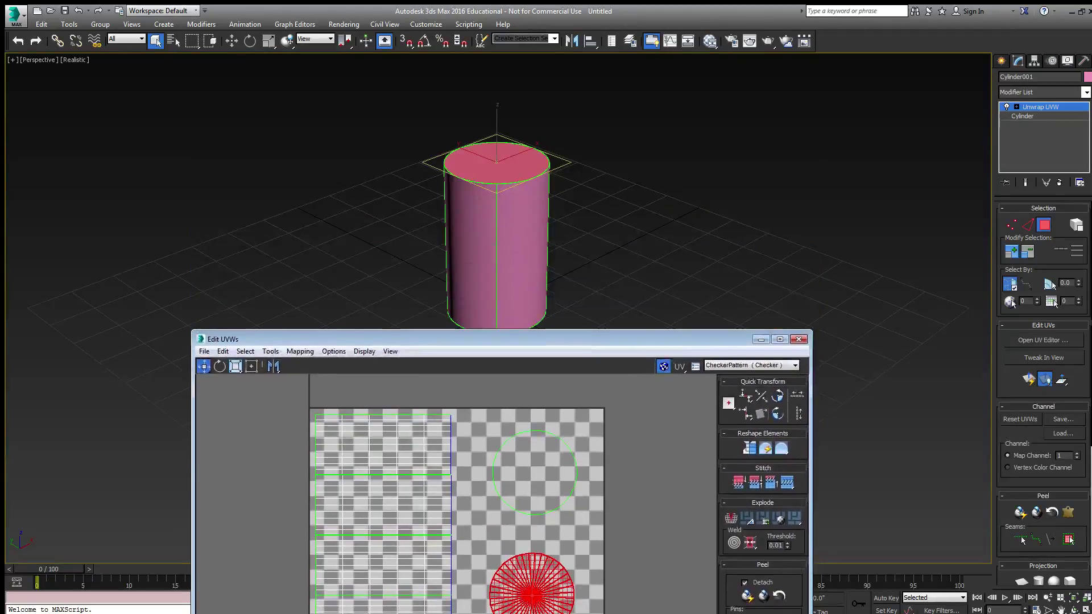
left_click(536, 472)
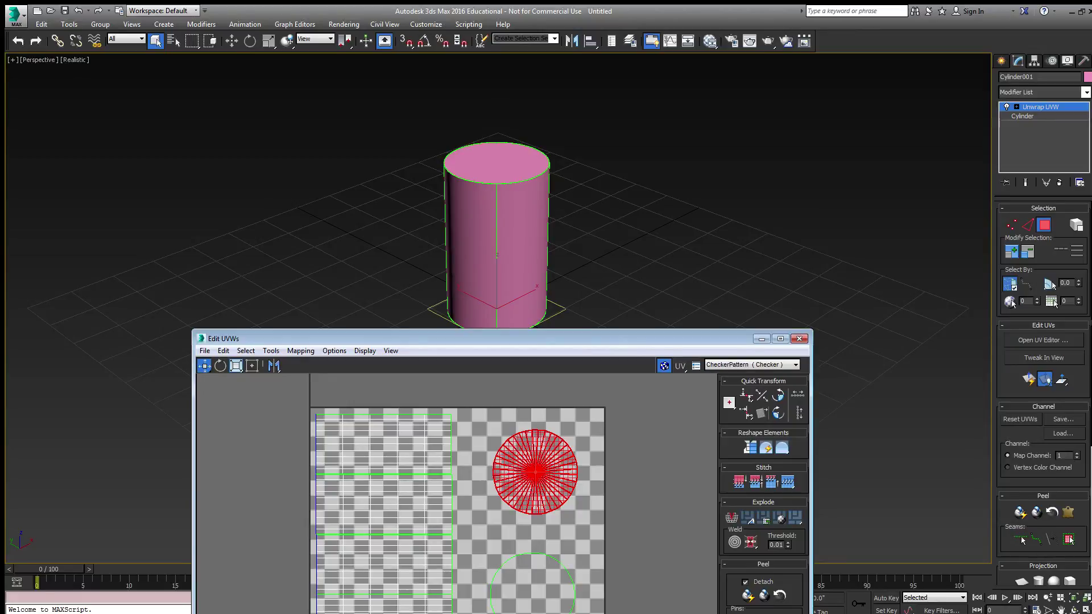
middle_click_drag(593, 226, 589, 285, "alt")
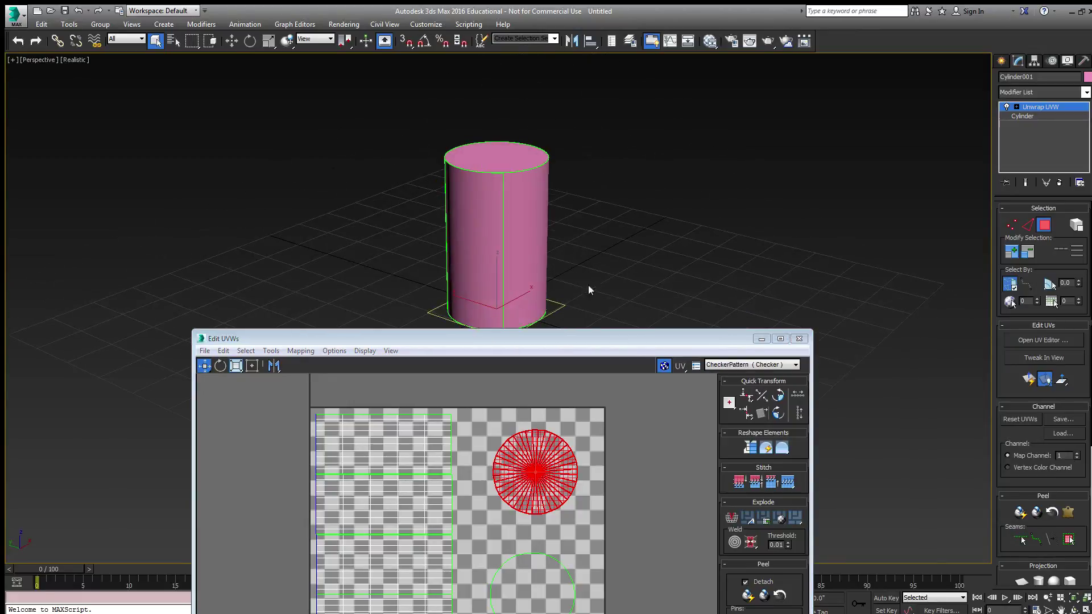
mouse_move(535, 472)
left_mouse_down()
mouse_move(535, 606)
mouse_move(528, 470)
mouse_move(531, 486)
left_mouse_up()
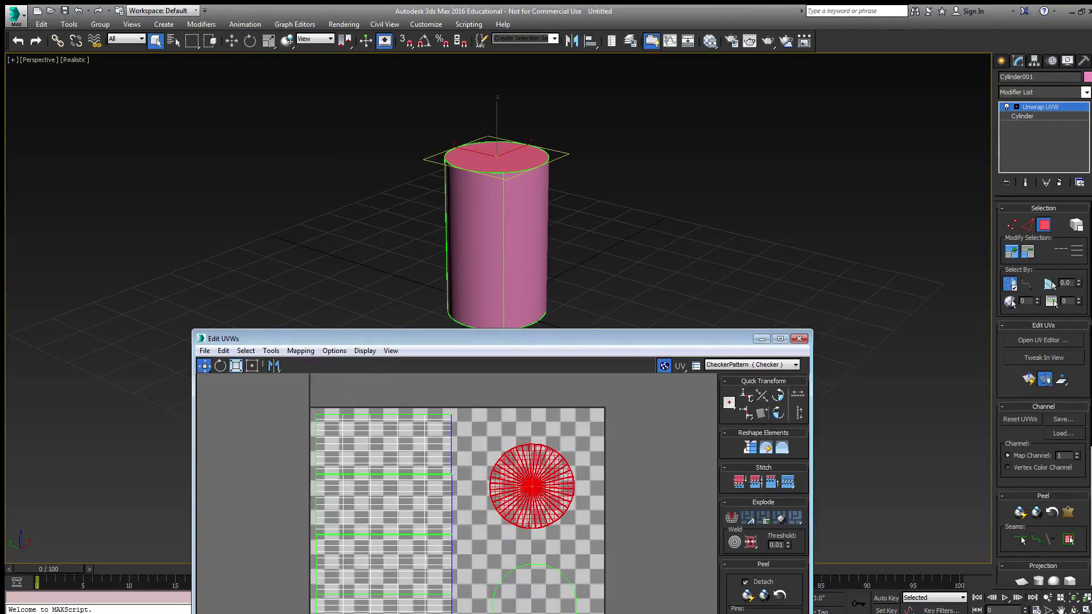
left_click_drag(503, 339, 512, 131)
key("ctrl+d")
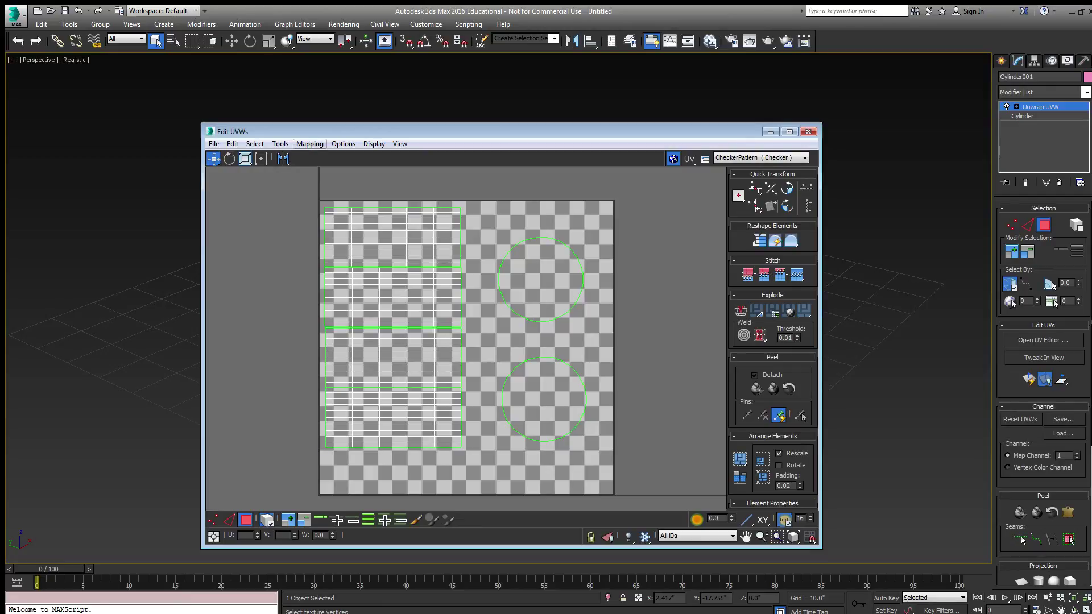
Step: Render the UV layout as a 1024 by 1024 template
left_click(279, 144)
left_click(324, 355)
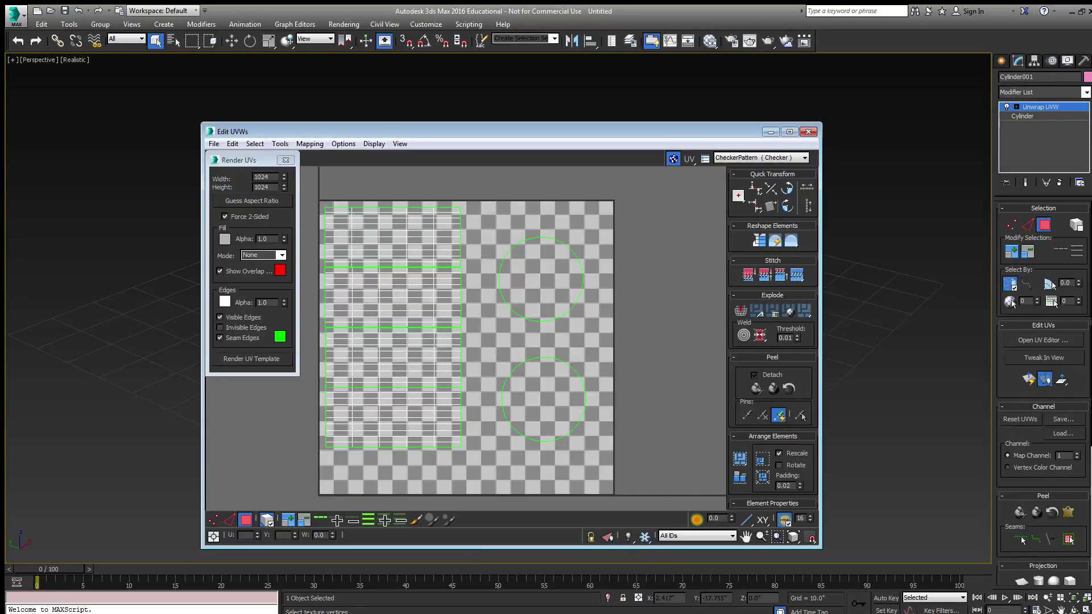
left_click(251, 359)
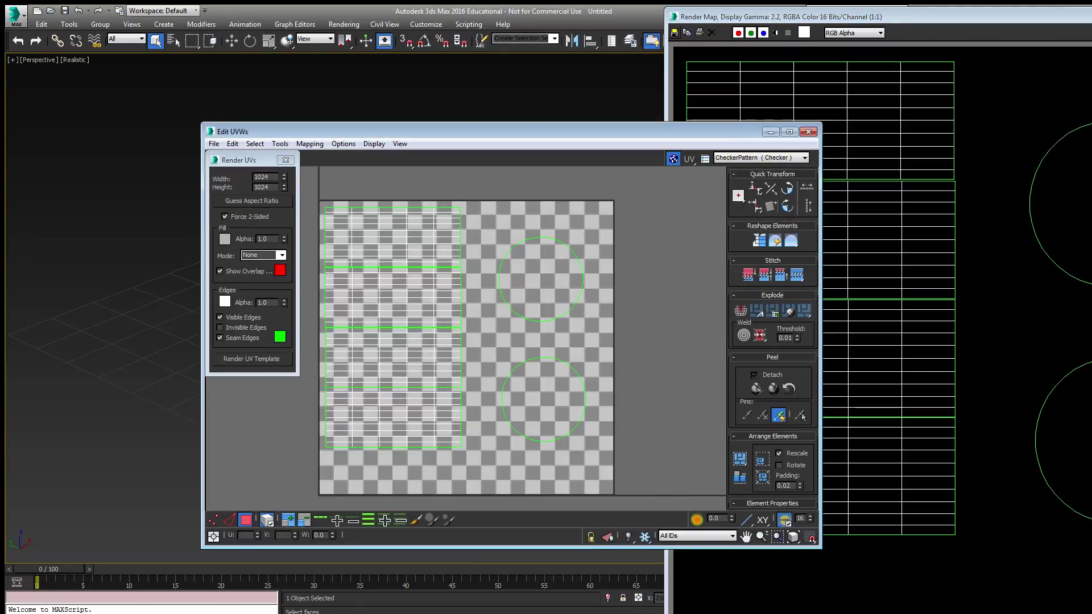
Step: Save the rendered template as canTexture.jpg in the images folder, overwriting the existing file with JPEG quality 95
left_click(675, 33)
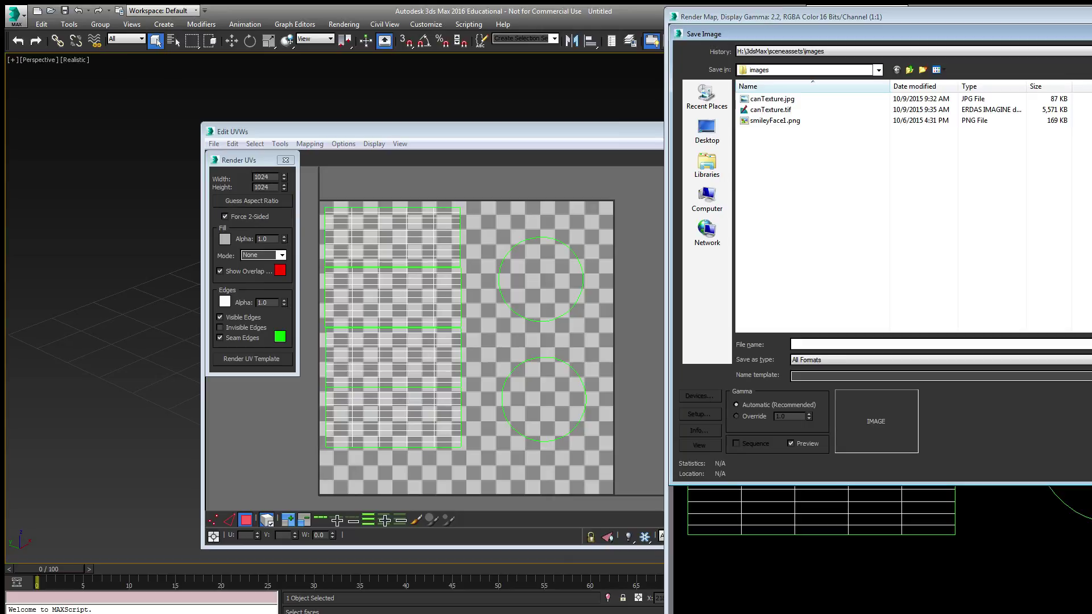
double_click(771, 98)
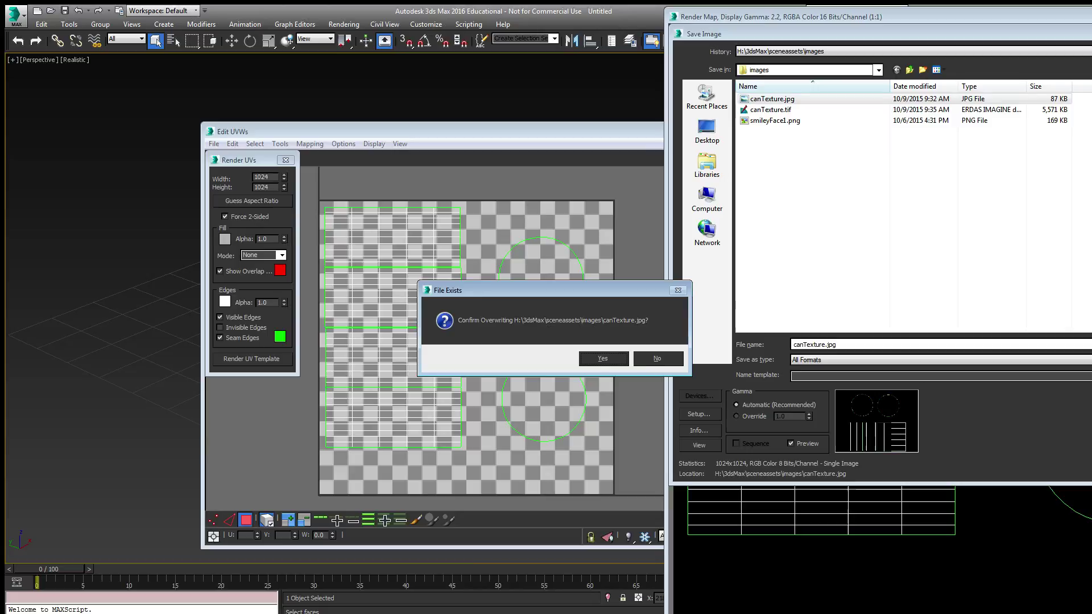
key("Return")
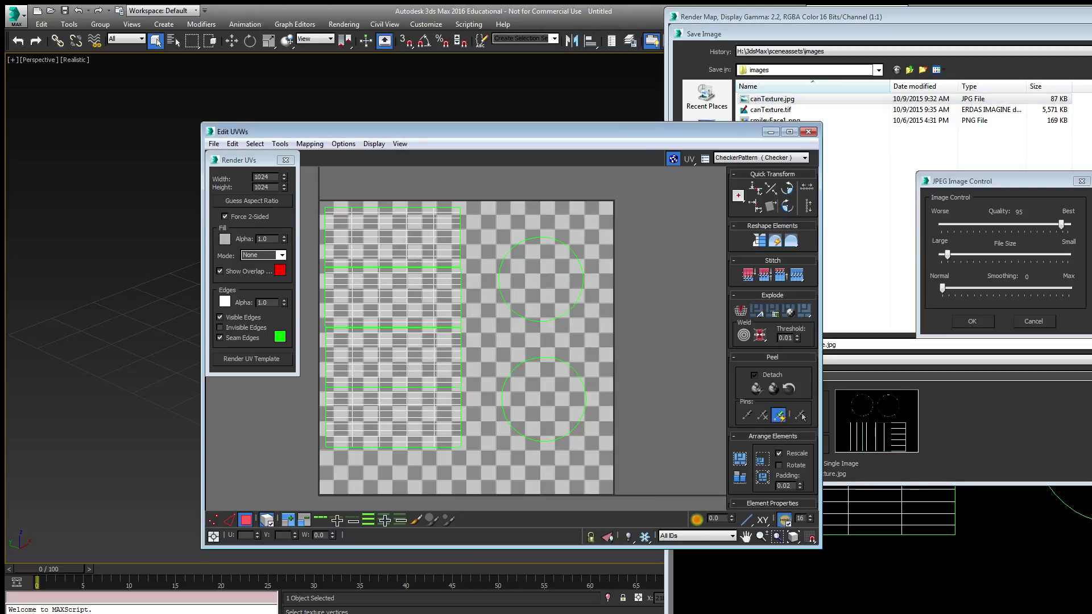
key("Return")
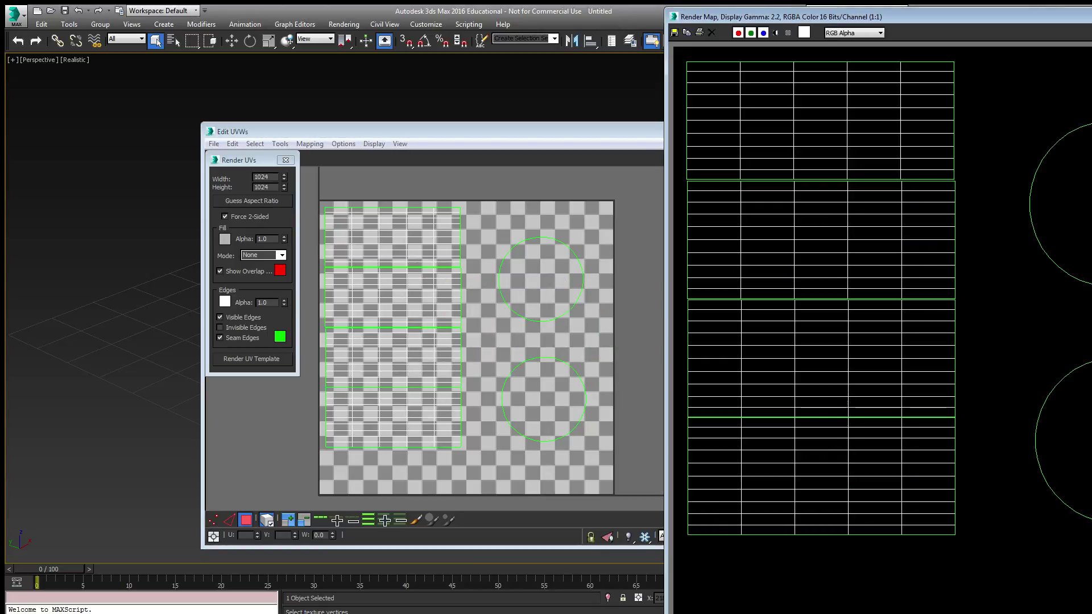
Step: Close the rendered template and the UV editor
left_click_drag(933, 17, 576, 26)
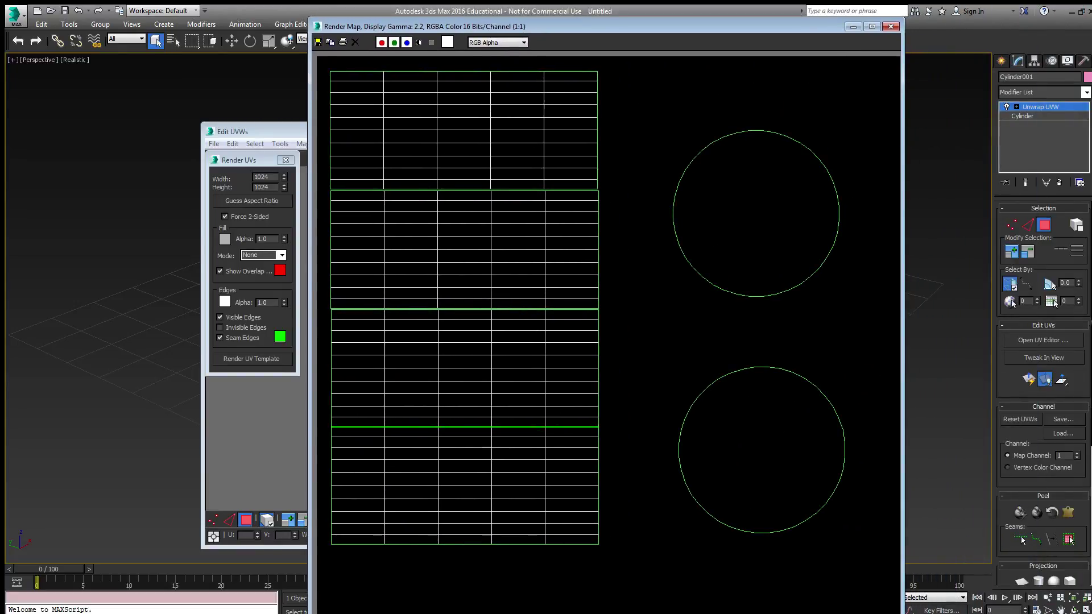
left_click(891, 26)
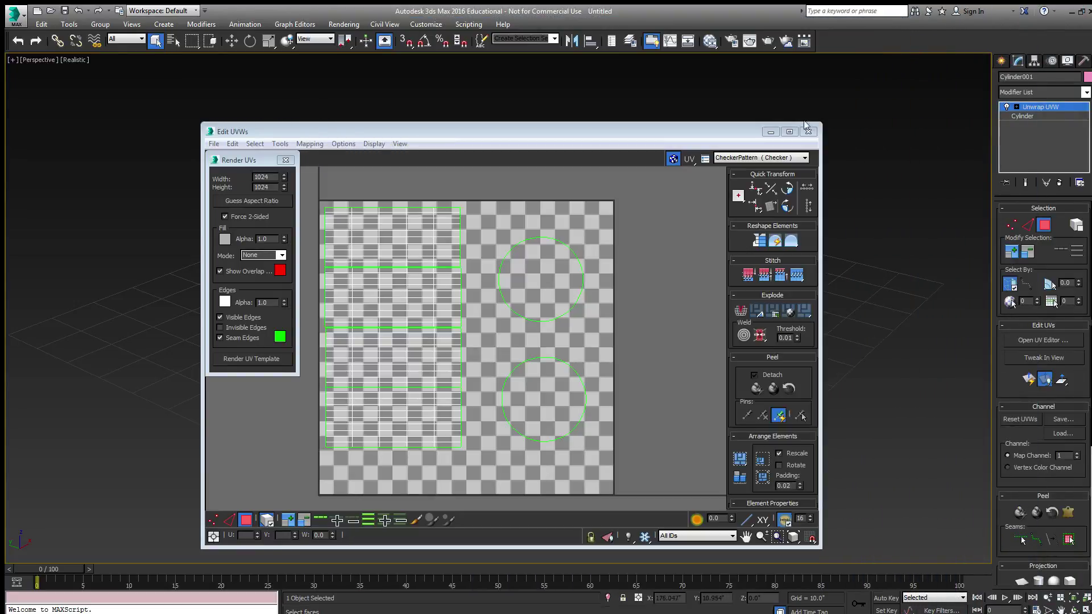
left_click(808, 131)
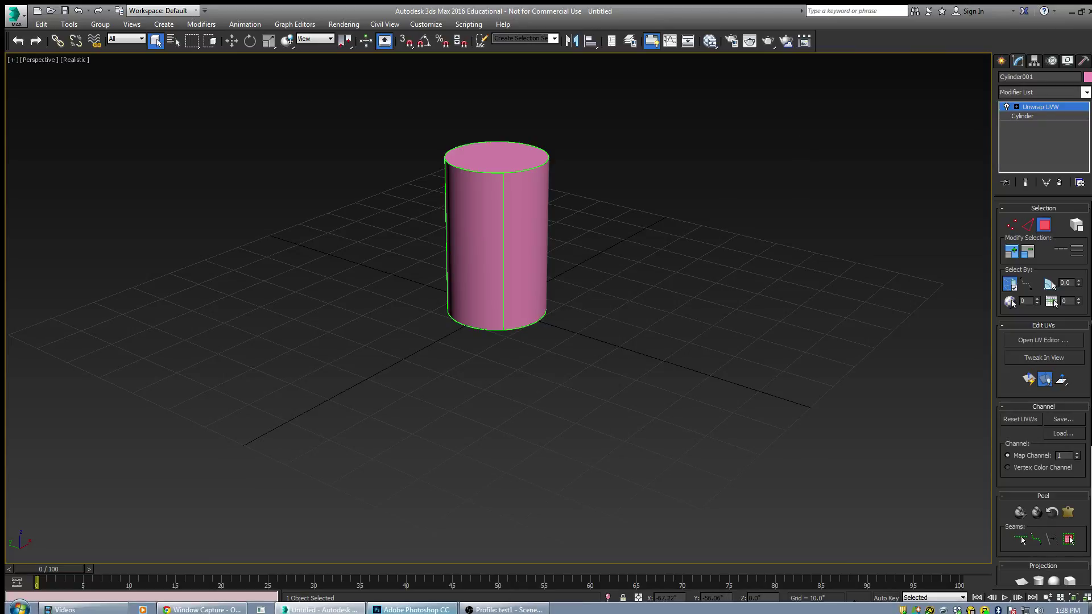
Step: Switch to Photoshop and open canTexture.jpg from the images folder
left_click(411, 610)
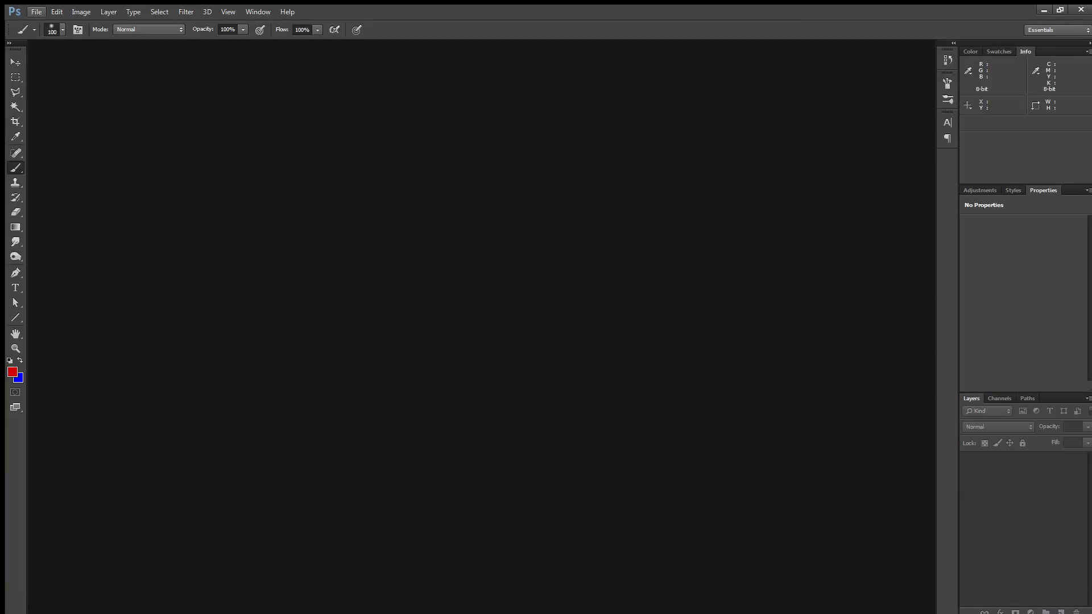
left_click(36, 11)
left_click(49, 35)
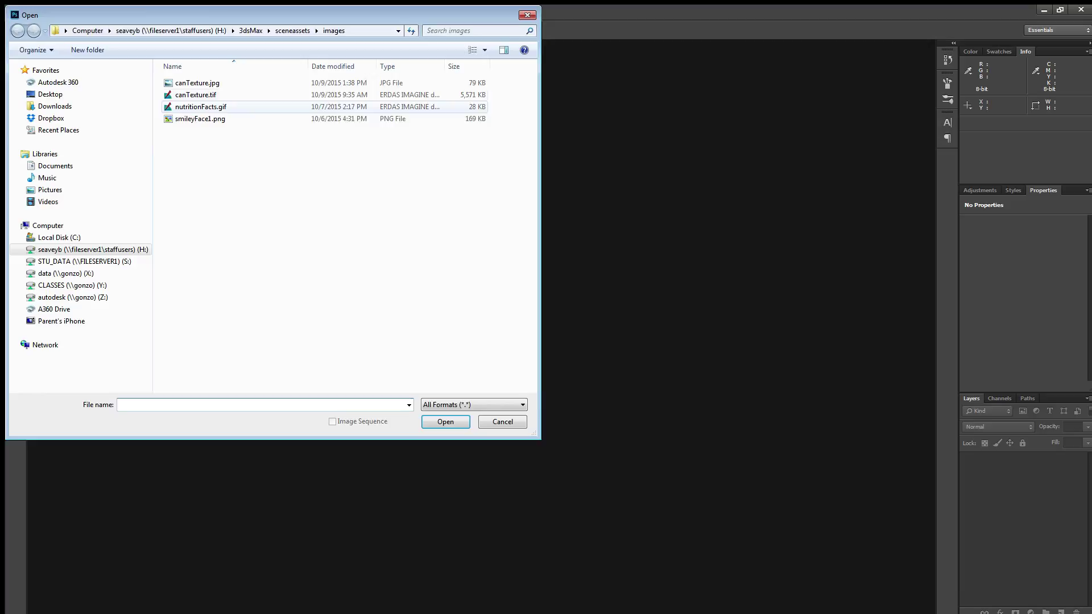
double_click(196, 83)
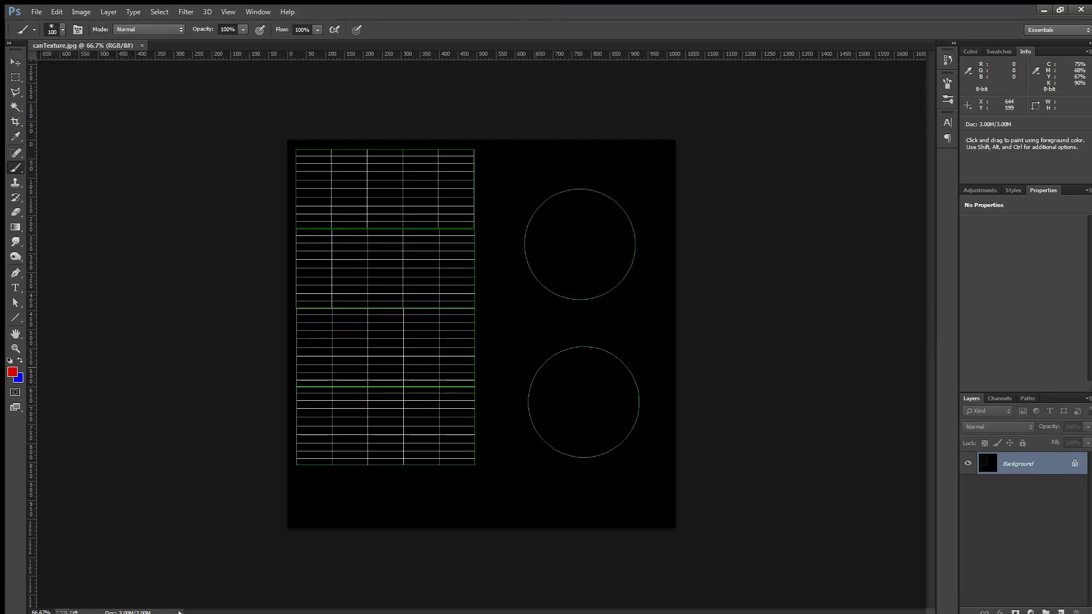
Step: Add a new layer and paint a red border around the edges of the side-strip grid with the 100 px brush
left_click(1060, 612)
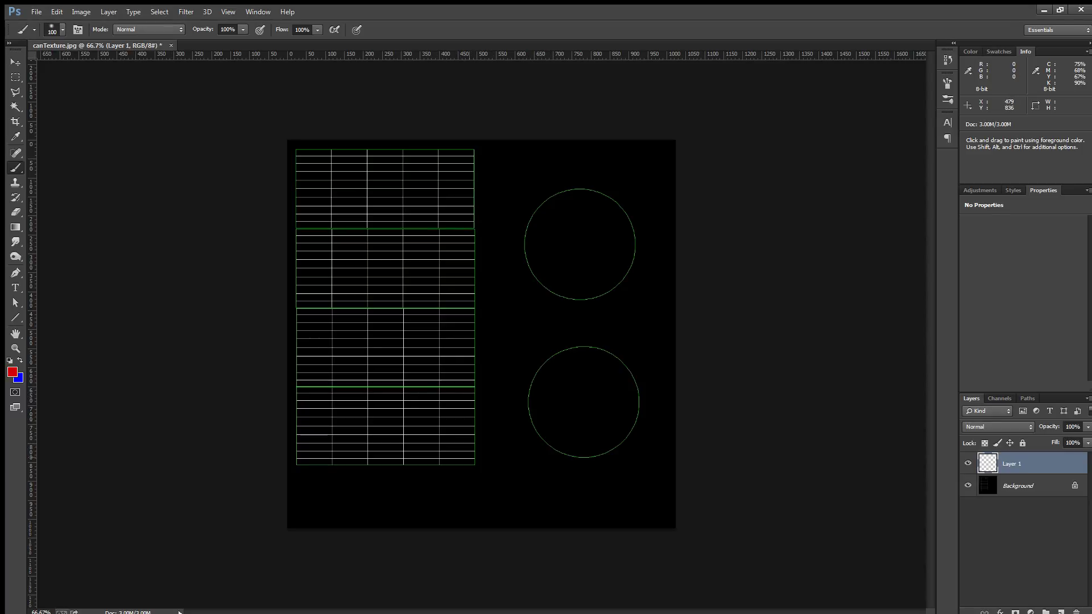
left_click_drag(469, 458, 470, 160)
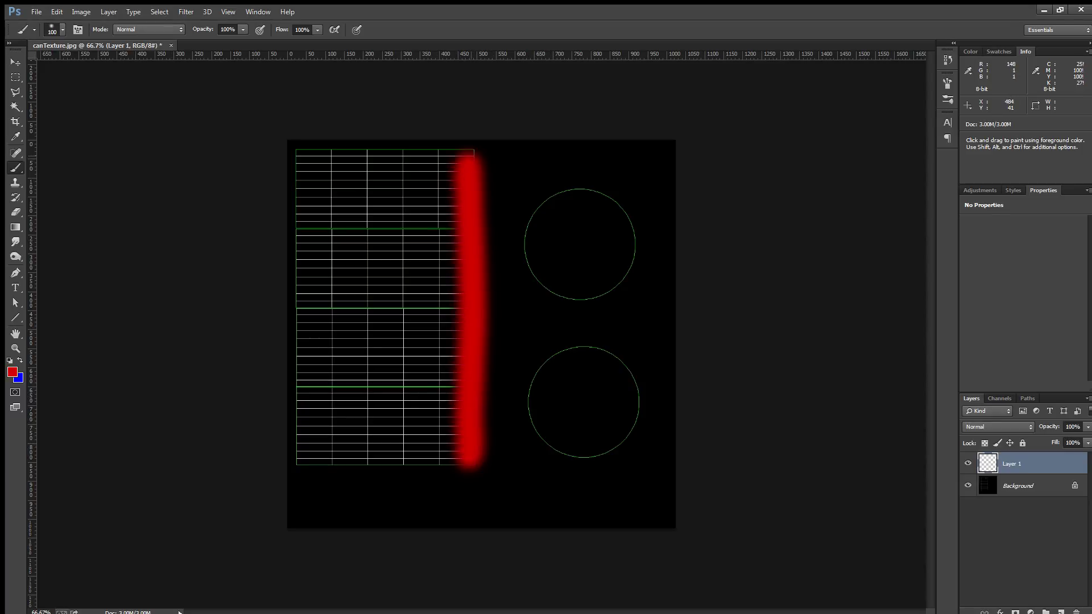
left_click(297, 153, "shift")
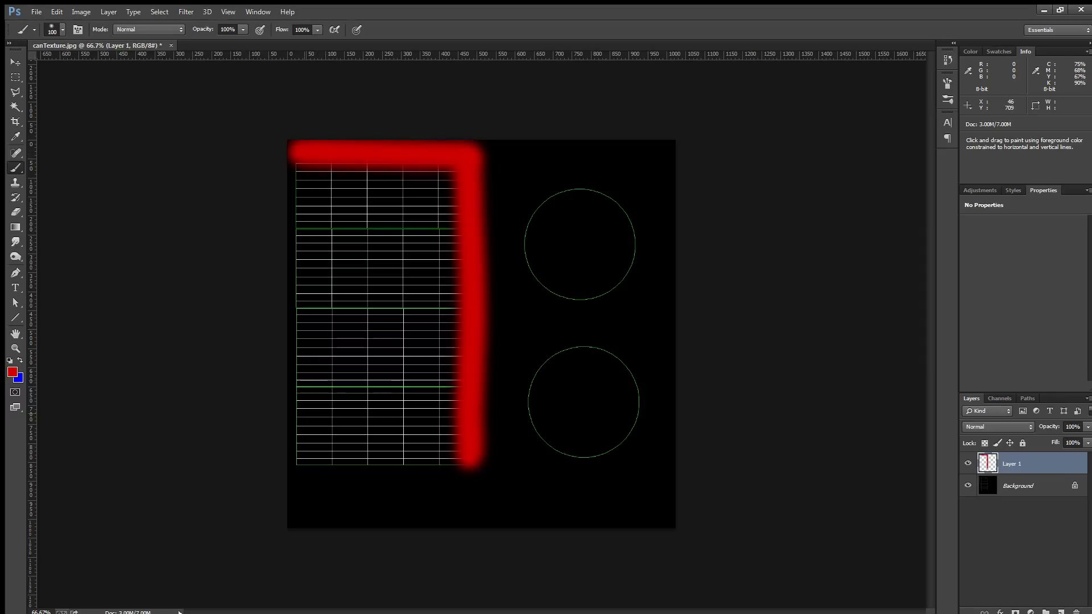
left_click(298, 465, "shift")
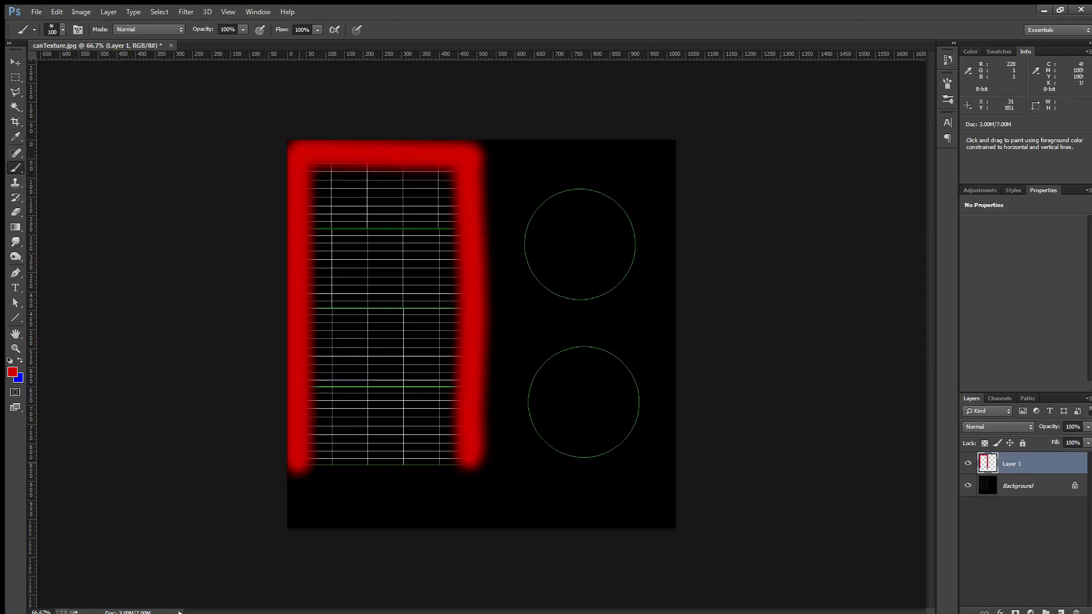
left_click(469, 465, "shift")
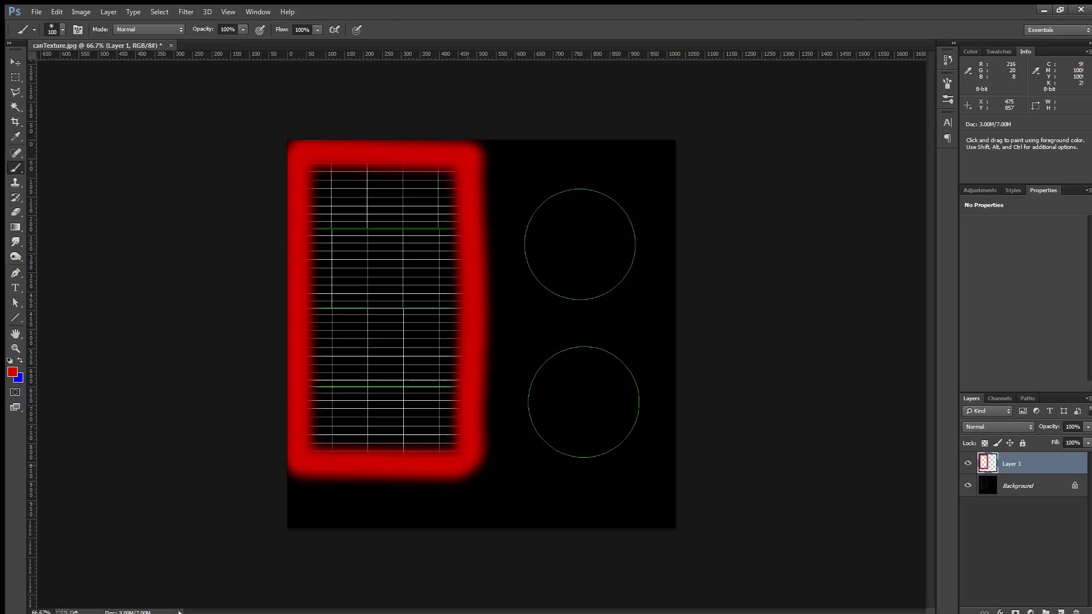
Step: Swap to the blue background colour and paint over the whole upper cap circle
key("x")
mouse_move(569, 207)
left_mouse_down()
mouse_move(540, 230)
mouse_move(555, 276)
mouse_move(617, 262)
mouse_move(569, 190)
left_mouse_up()
mouse_move(561, 231)
left_mouse_down()
mouse_move(554, 250)
mouse_move(592, 239)
mouse_move(542, 279)
mouse_move(608, 289)
left_mouse_up()
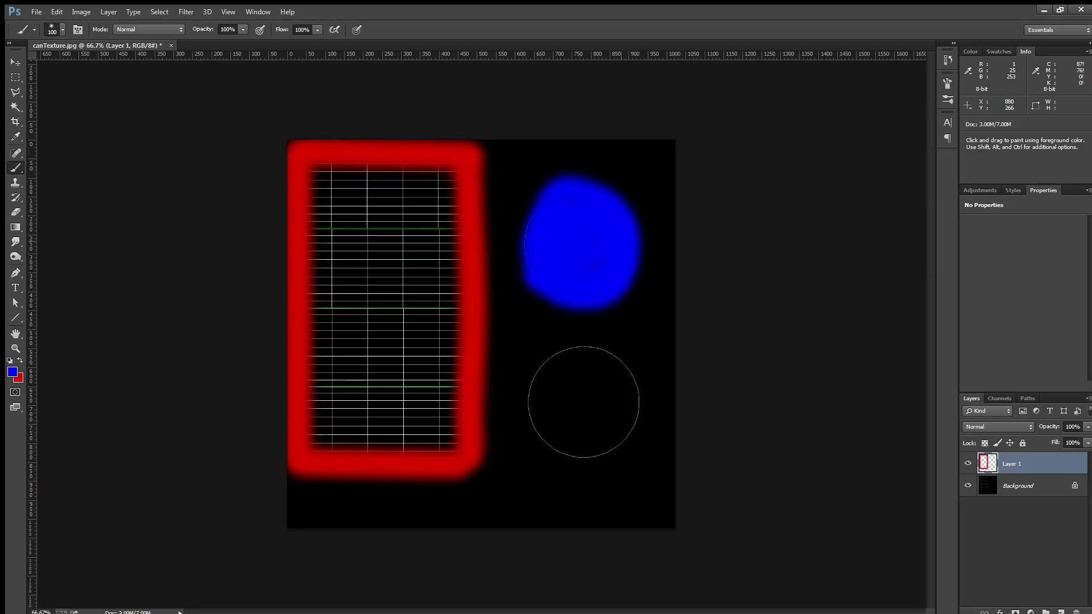
left_click_drag(537, 208, 525, 230)
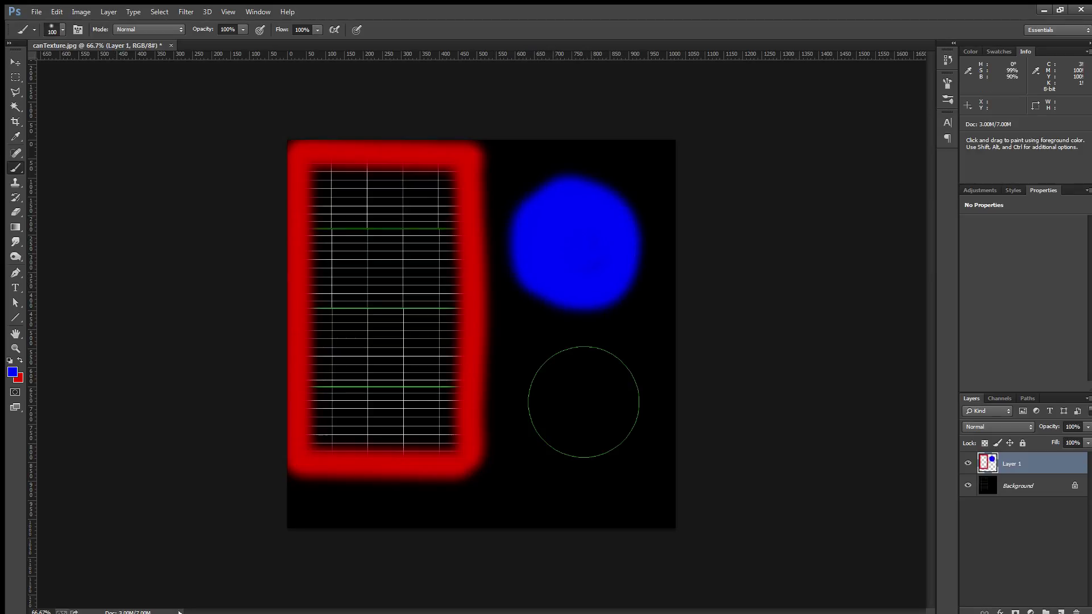
Step: Set the foreground colour to green 19fd01 and paint over the whole lower cap circle
left_click(11, 372)
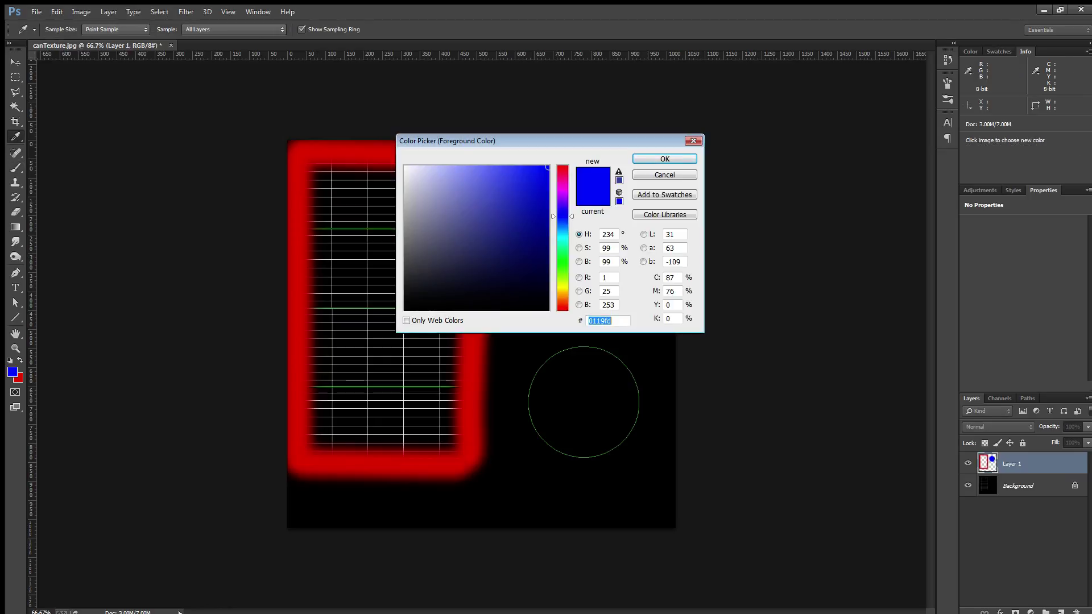
type("19fd01")
key("Return")
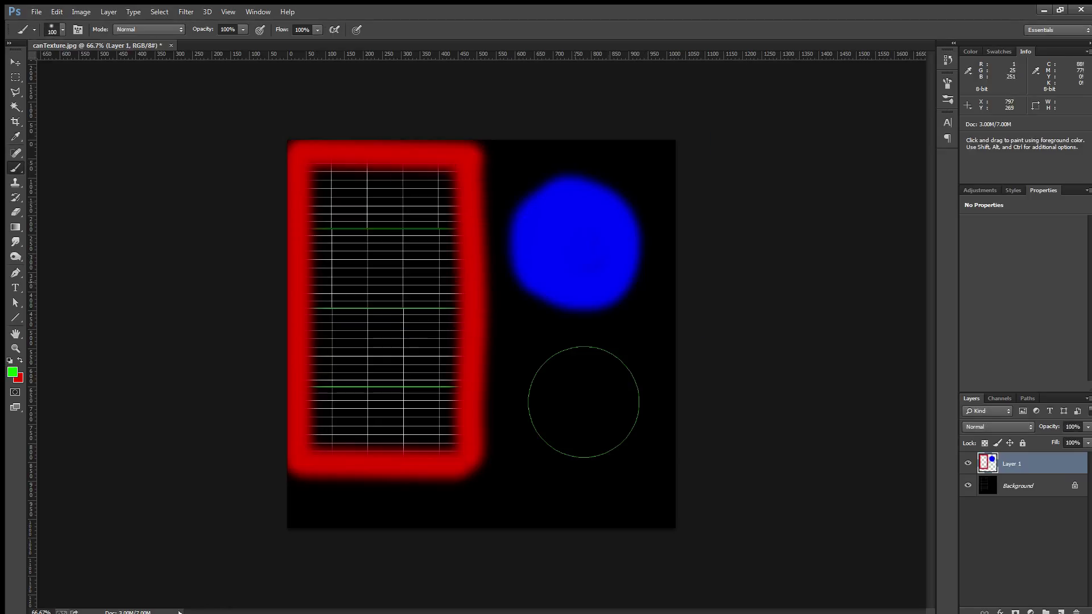
mouse_move(541, 376)
left_mouse_down()
mouse_move(544, 427)
mouse_move(569, 450)
mouse_move(628, 410)
mouse_move(577, 364)
mouse_move(563, 421)
mouse_move(595, 401)
mouse_move(575, 348)
mouse_move(545, 396)
mouse_move(621, 412)
left_mouse_up()
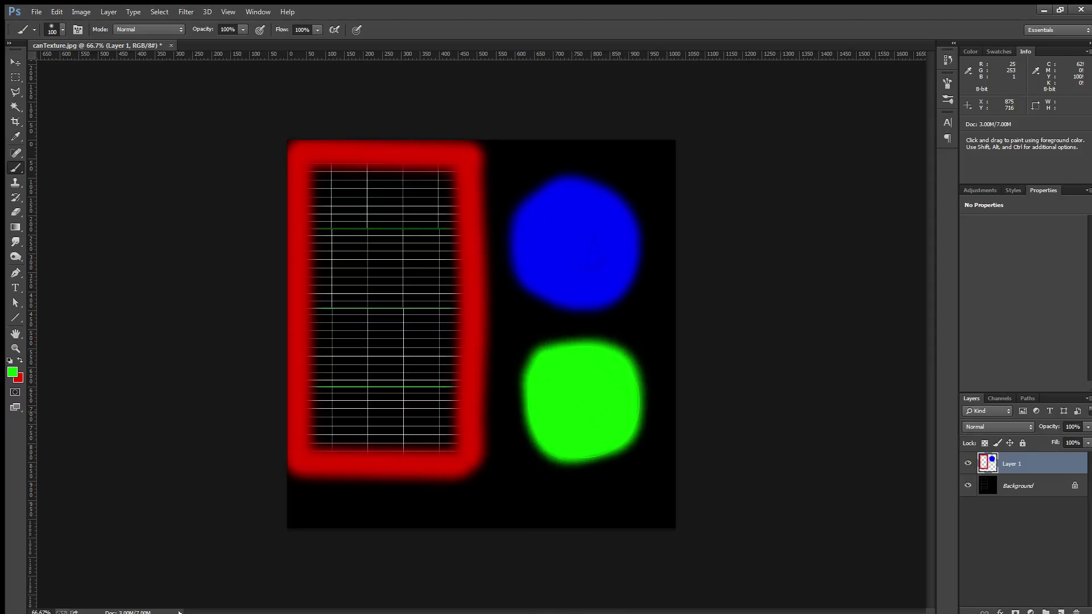
mouse_move(631, 364)
left_mouse_down()
mouse_move(646, 435)
mouse_move(563, 469)
mouse_move(532, 407)
left_mouse_up()
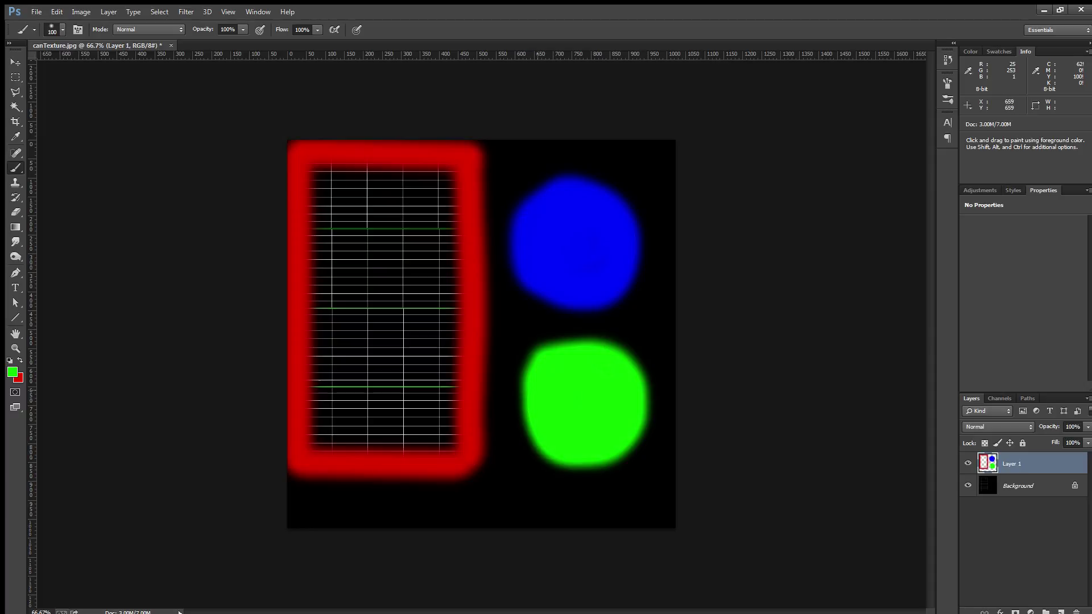
Step: Set the foreground colour to yellow fdfa01 and fill the red border's interior with alternating yellow and red nested rectangular bands
left_click(12, 372)
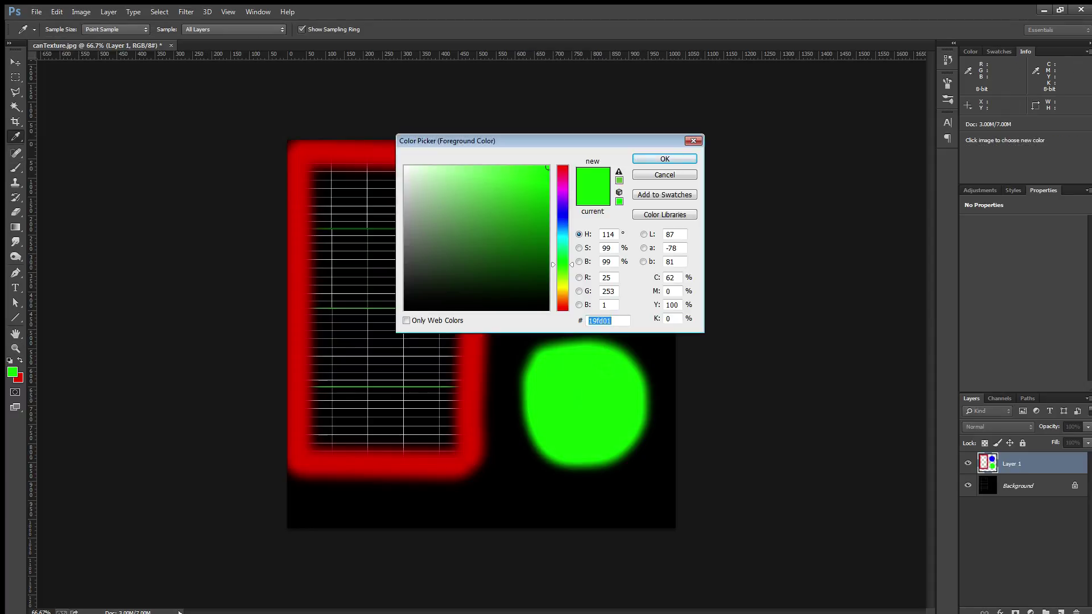
type("fdfa01")
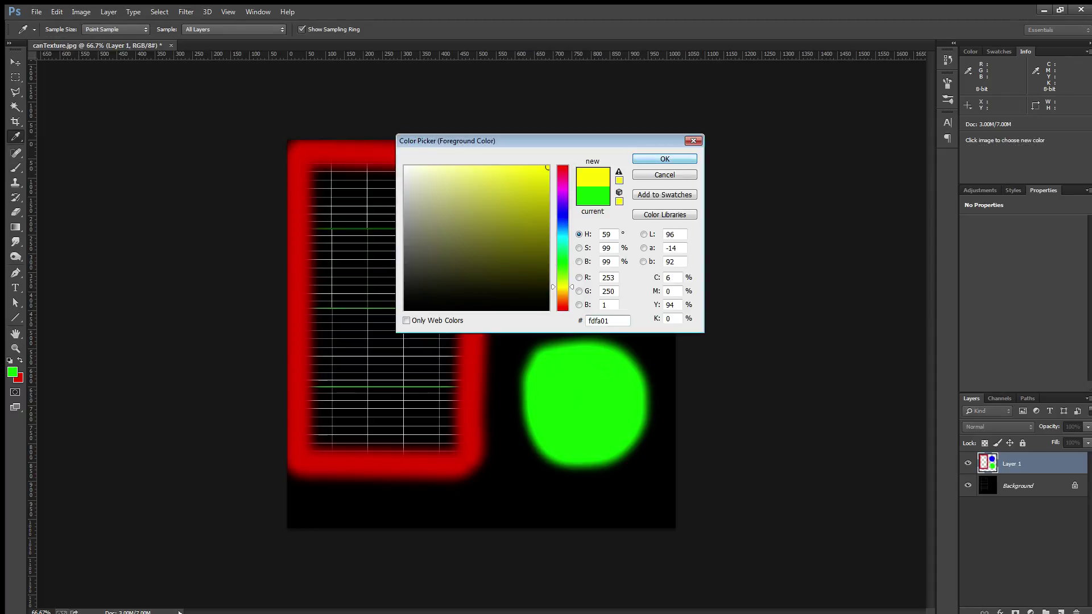
left_click(665, 158)
left_click(322, 180)
mouse_move(321, 180)
left_mouse_down()
mouse_move(439, 181)
mouse_move(453, 202)
mouse_move(455, 311)
mouse_move(451, 426)
mouse_move(390, 447)
mouse_move(326, 443)
mouse_move(318, 173)
mouse_move(344, 434)
mouse_move(435, 429)
mouse_move(439, 199)
mouse_move(357, 195)
mouse_move(364, 398)
mouse_move(415, 401)
mouse_move(405, 222)
mouse_move(357, 219)
mouse_move(392, 335)
mouse_move(394, 391)
mouse_move(368, 375)
mouse_move(371, 237)
mouse_move(417, 267)
mouse_move(418, 356)
mouse_move(403, 399)
mouse_move(387, 392)
mouse_move(388, 242)
left_mouse_up()
key("x")
key("x")
key("x")
key("x")
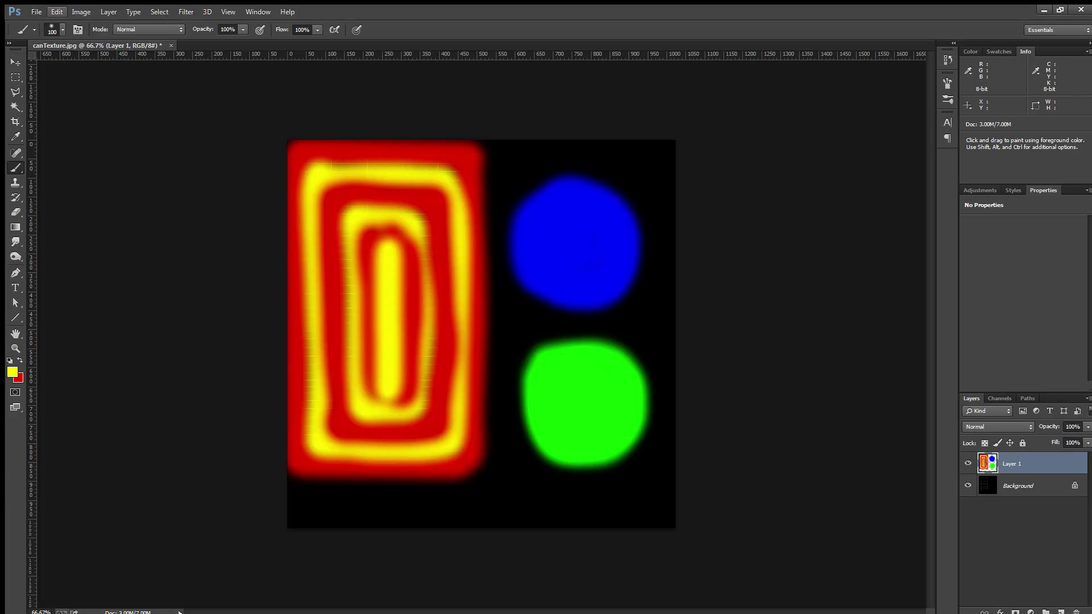
Step: Save the painting with its layers as canTexture.tif in the images folder, replacing the existing file and using no image compression
left_click(36, 11)
left_click(85, 149)
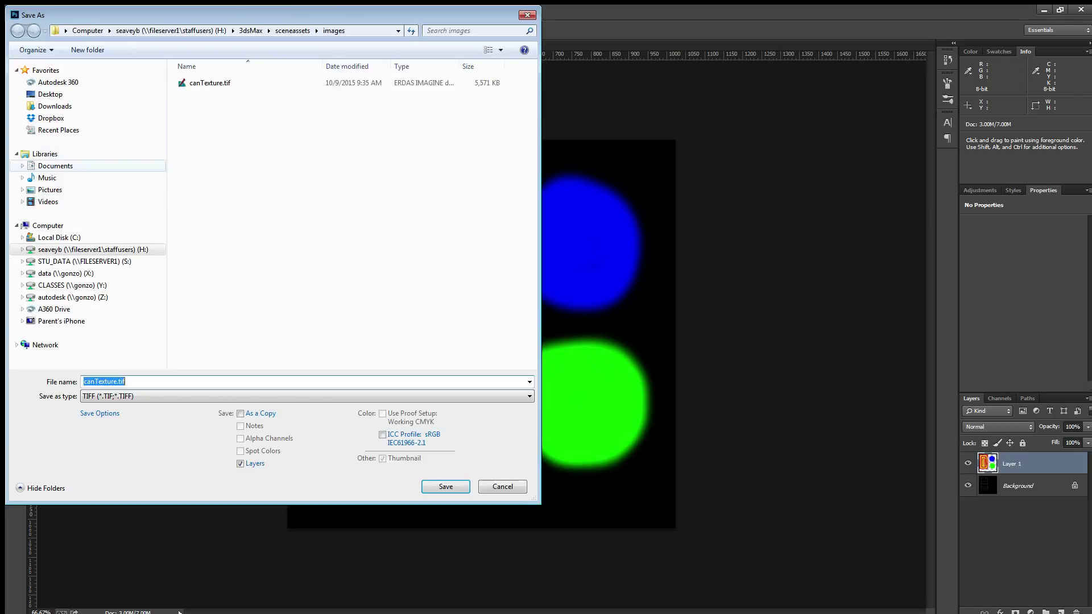
double_click(210, 82)
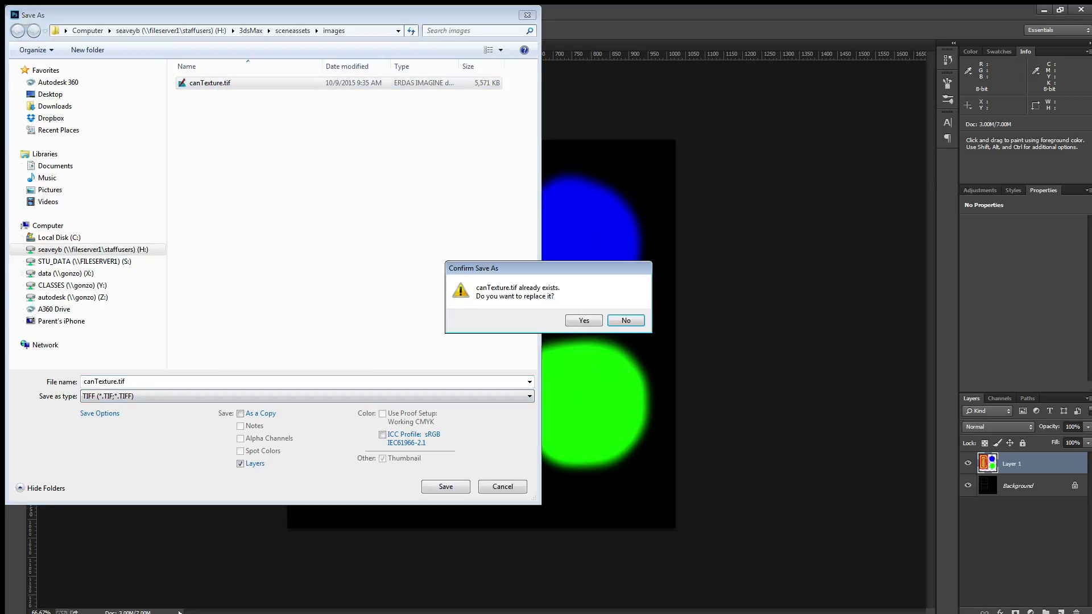
left_click(584, 320)
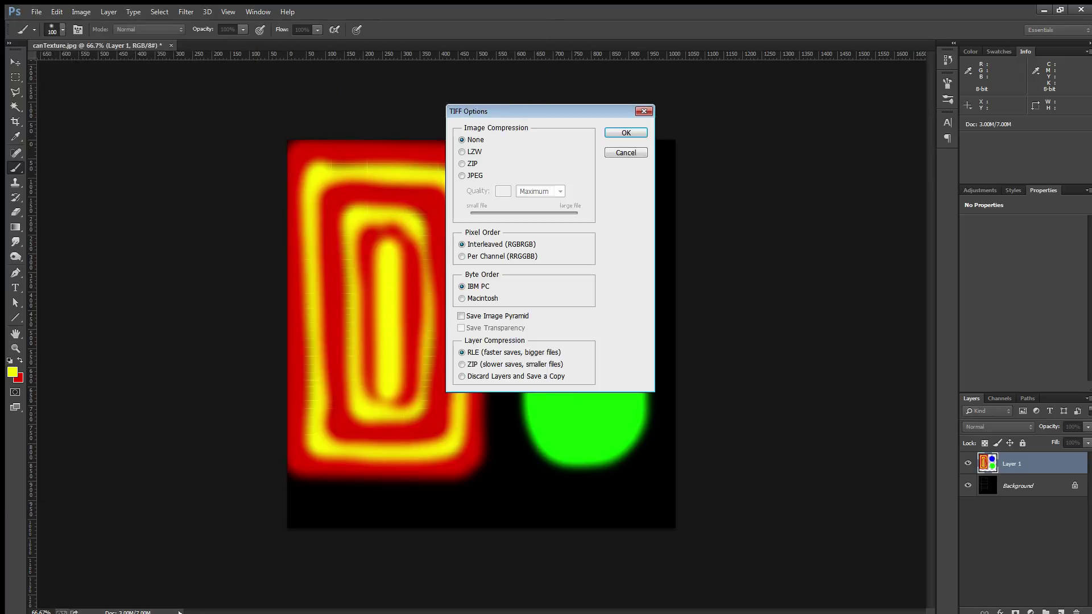
left_click(626, 133)
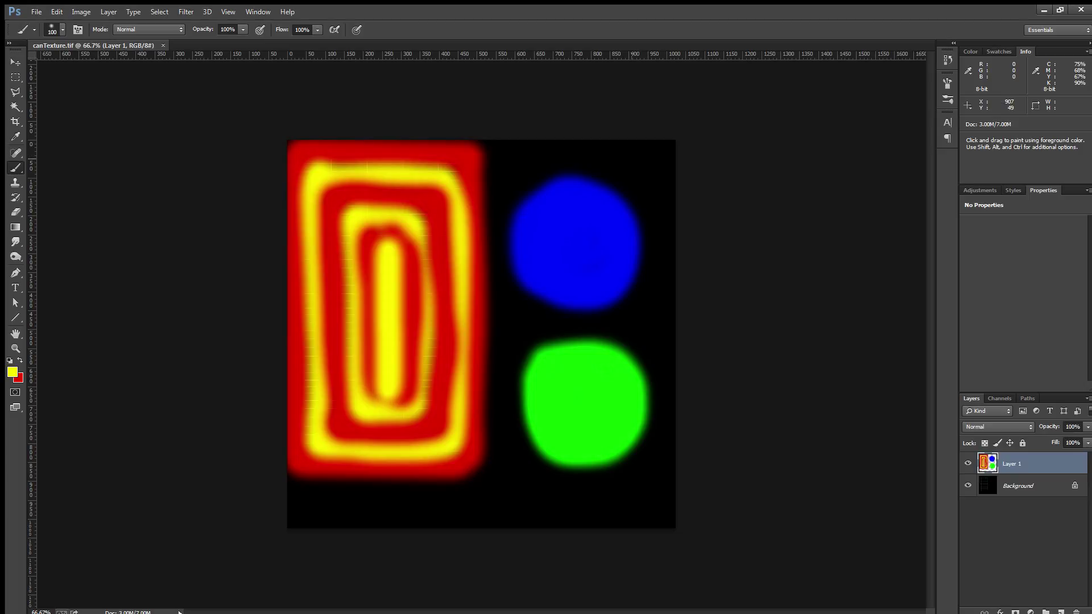
Step: Switch to 3ds Max, open the Slate Material Editor and clear the existing nodes from View1
key("alt+w")
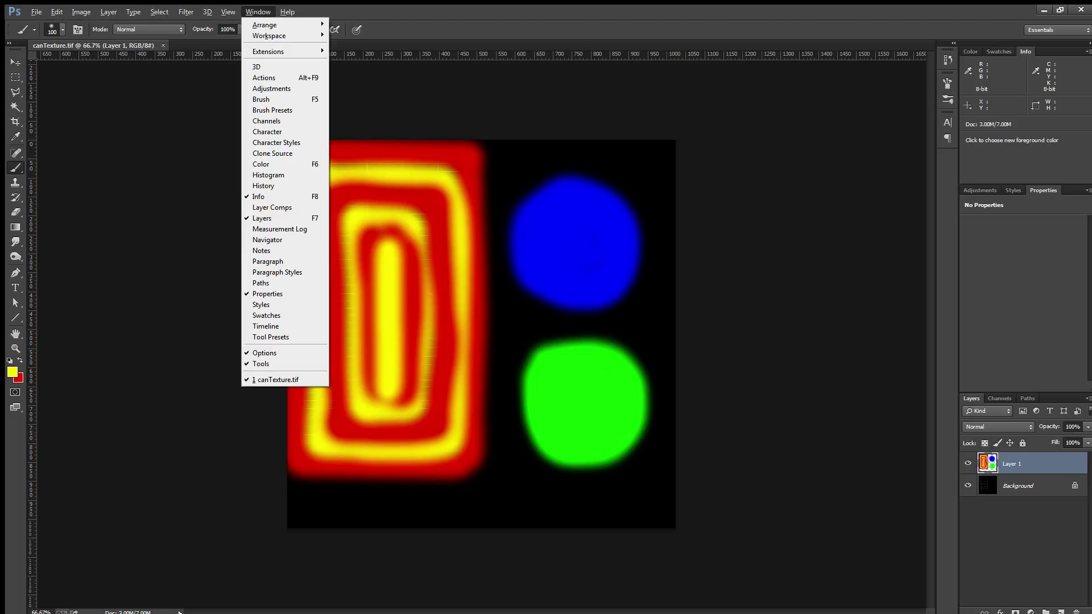
key("Escape")
key("alt+Tab")
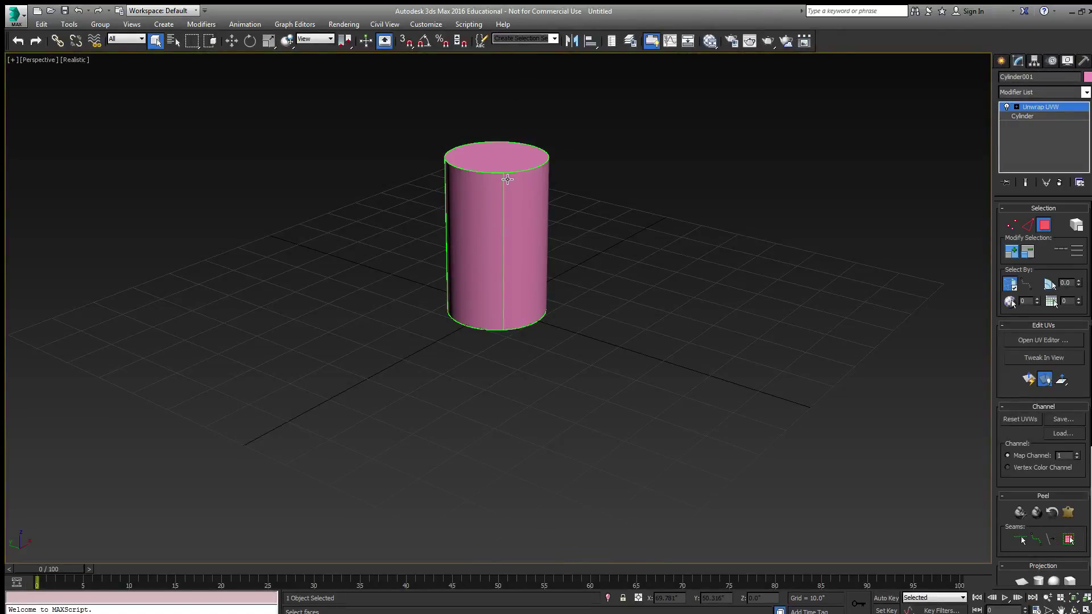
key("m")
left_click_drag(473, 232, 219, 314)
key("Delete")
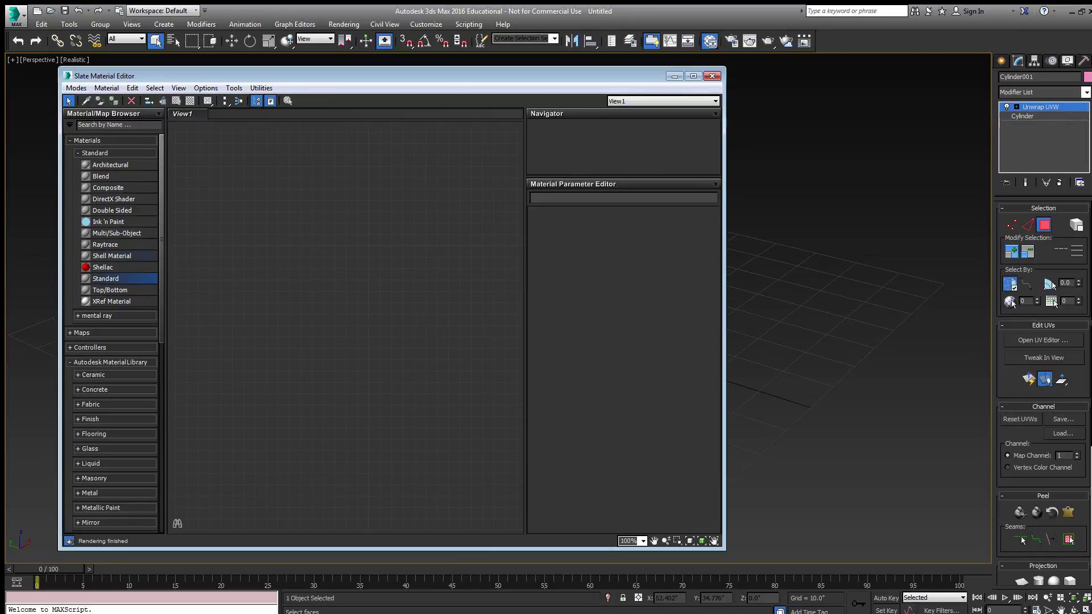
Step: Create a Standard material and connect a Bitmap map using canTexture.tif to its Diffuse Color
left_click_drag(106, 278, 382, 260)
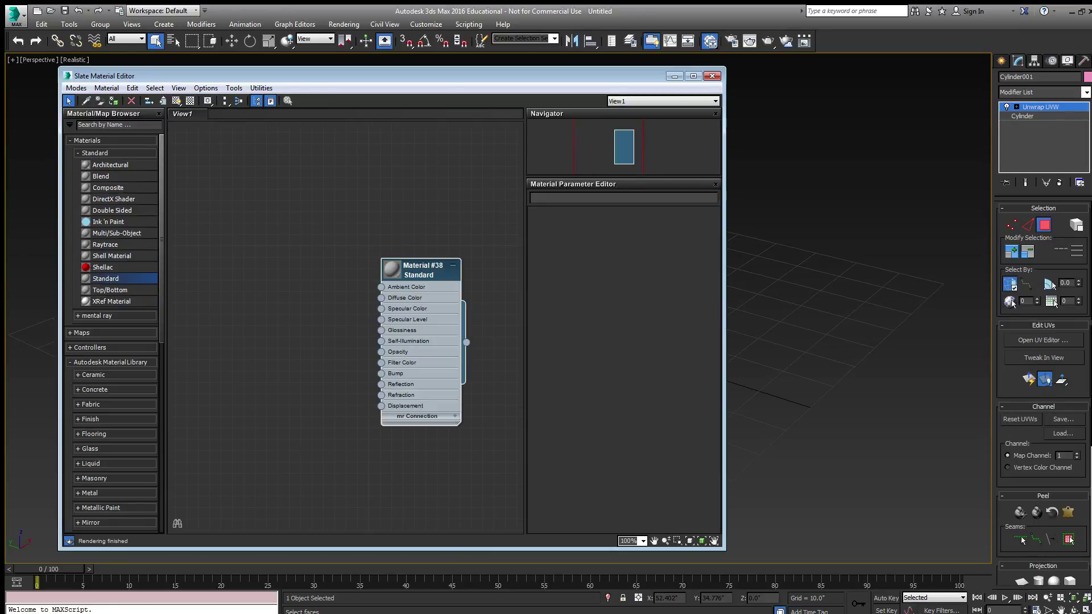
left_click_drag(322, 276, 314, 272)
mouse_move(353, 278)
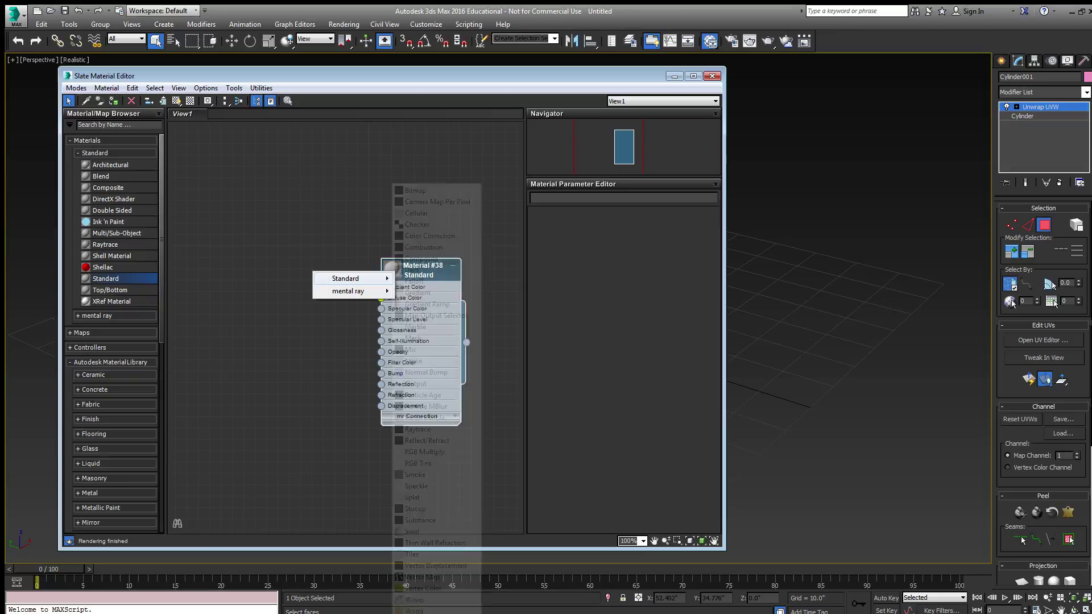
left_click(415, 190)
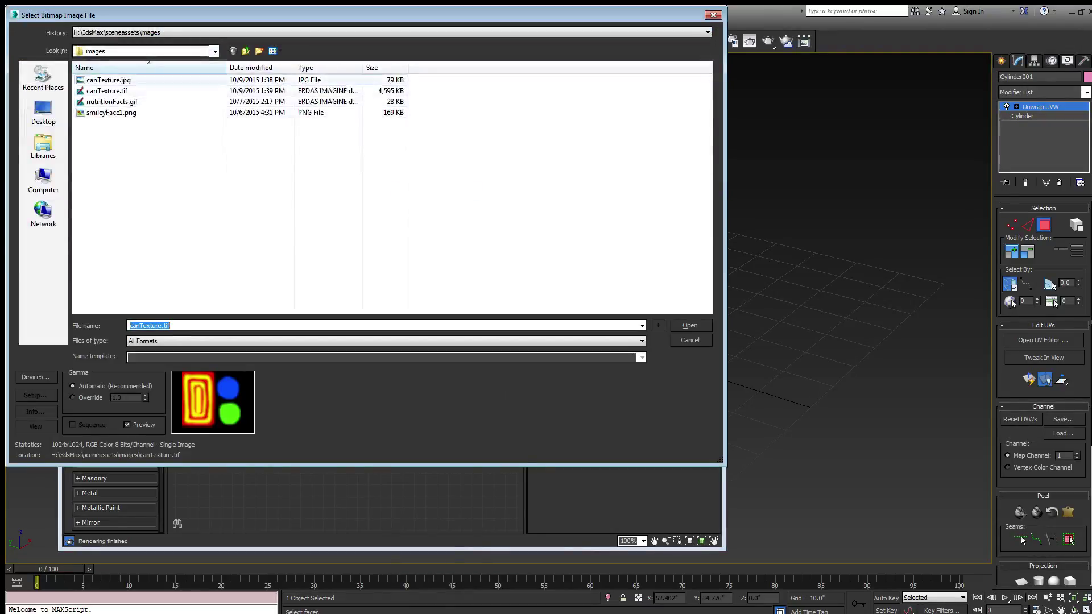
double_click(130, 93)
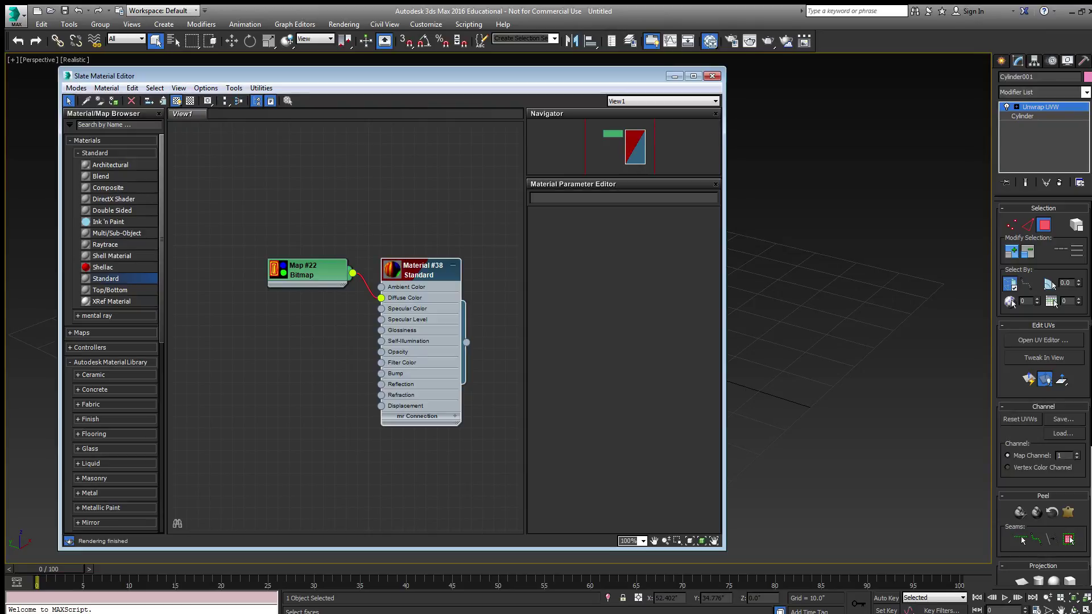
Step: Assign the new material to the selected cylinder and close the material editor
right_click(422, 265)
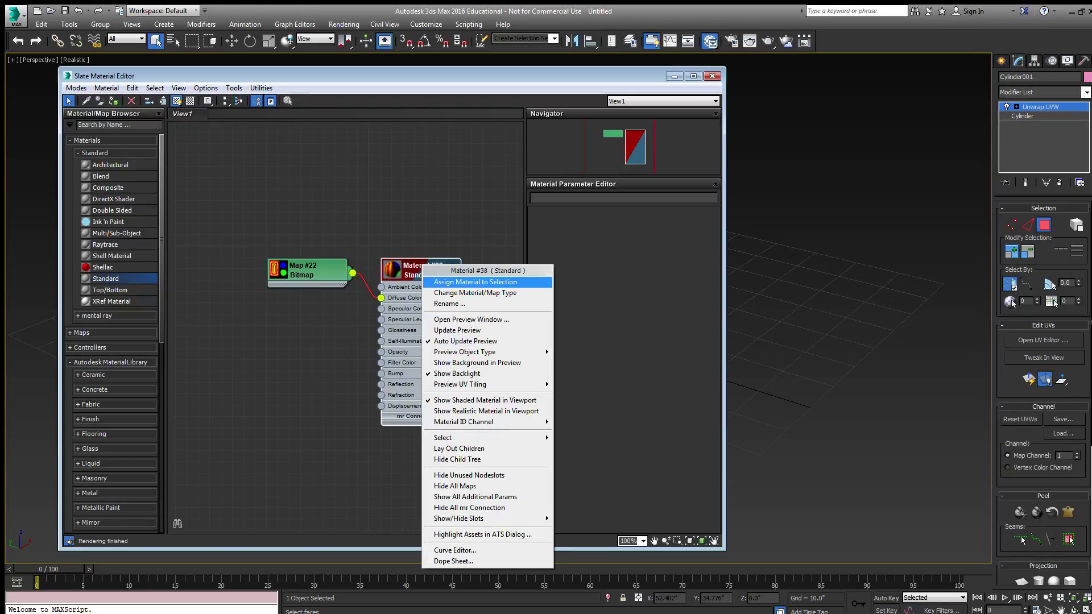
left_click(475, 282)
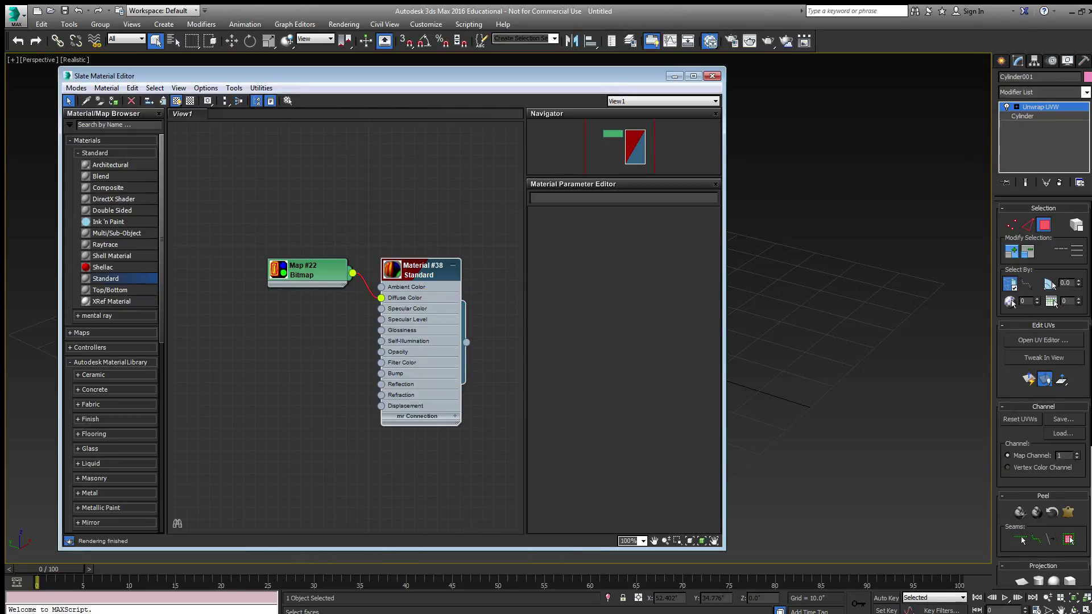
left_click(712, 75)
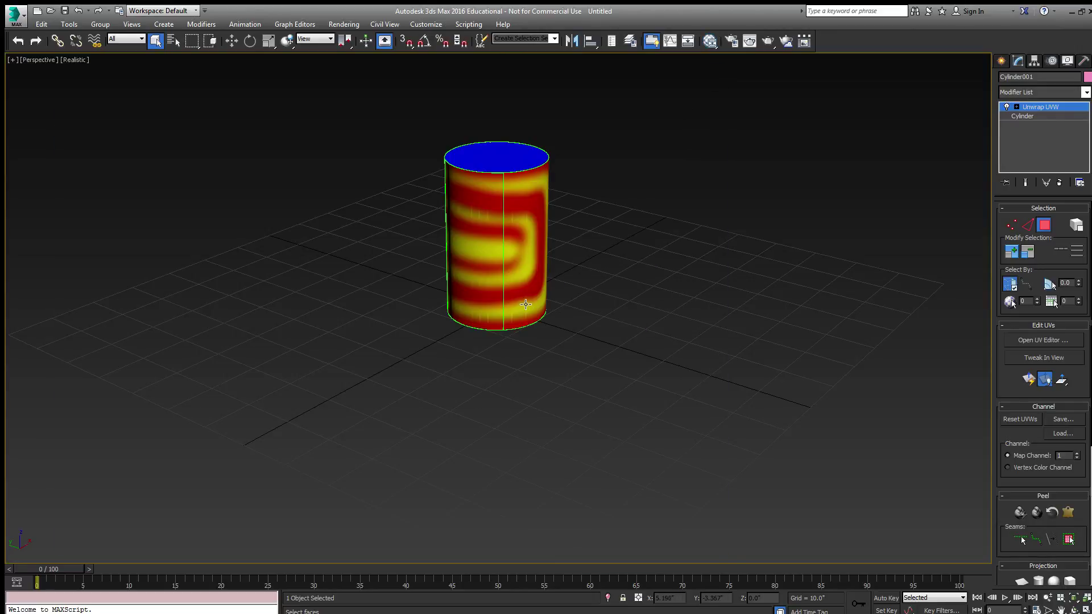
middle_click_drag(526, 305, 495, 314, "alt")
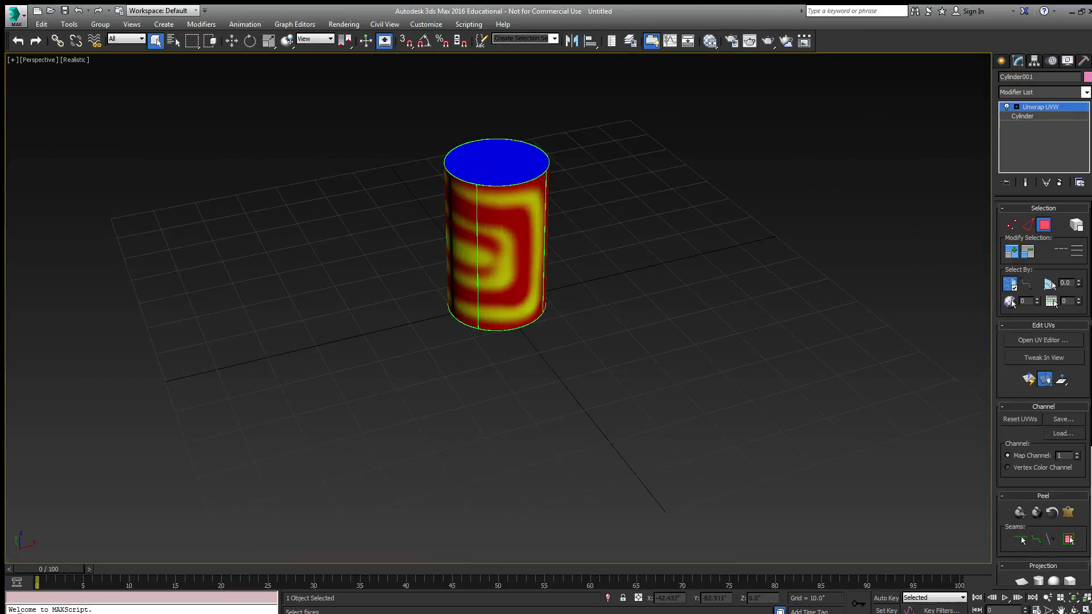
Step: Switch to Photoshop, set the foreground colour to cyan 01f4fd and paint a dot at the centre of the green circle
left_click(421, 608)
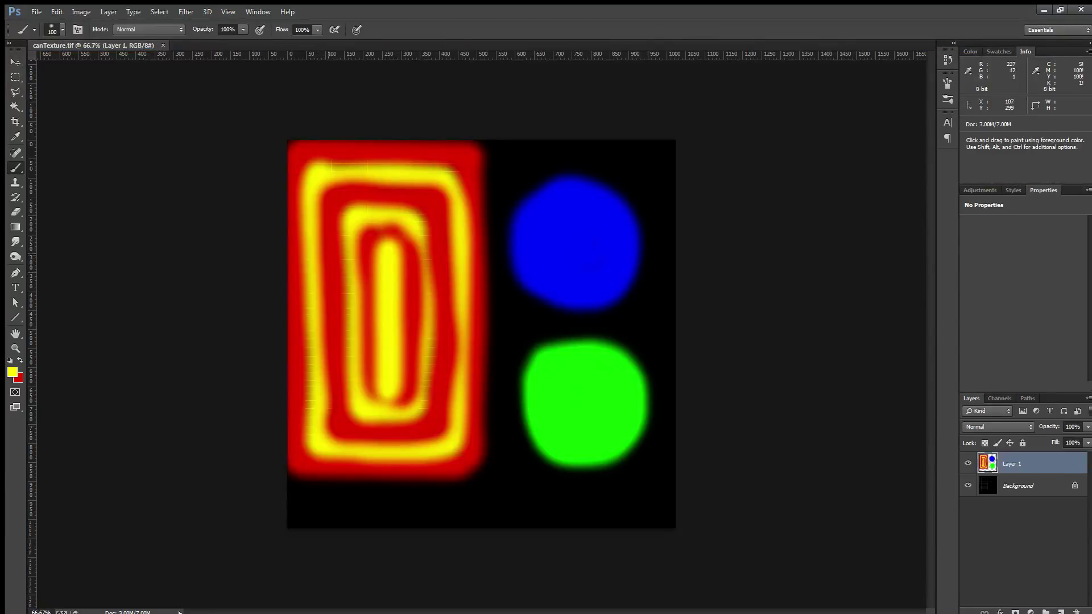
left_click(12, 372)
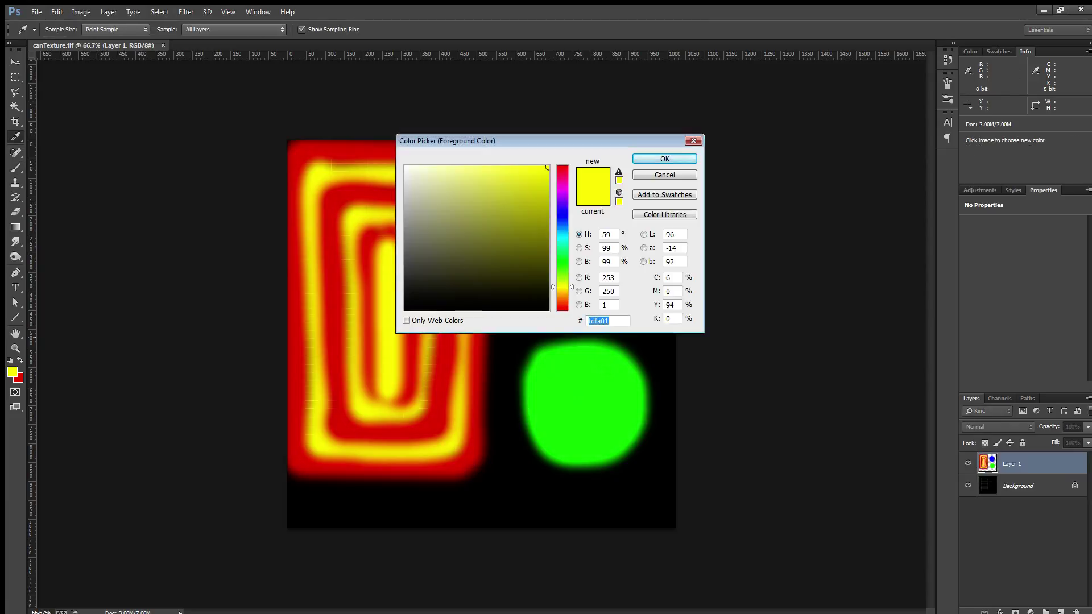
type("01f4fd")
key("Return")
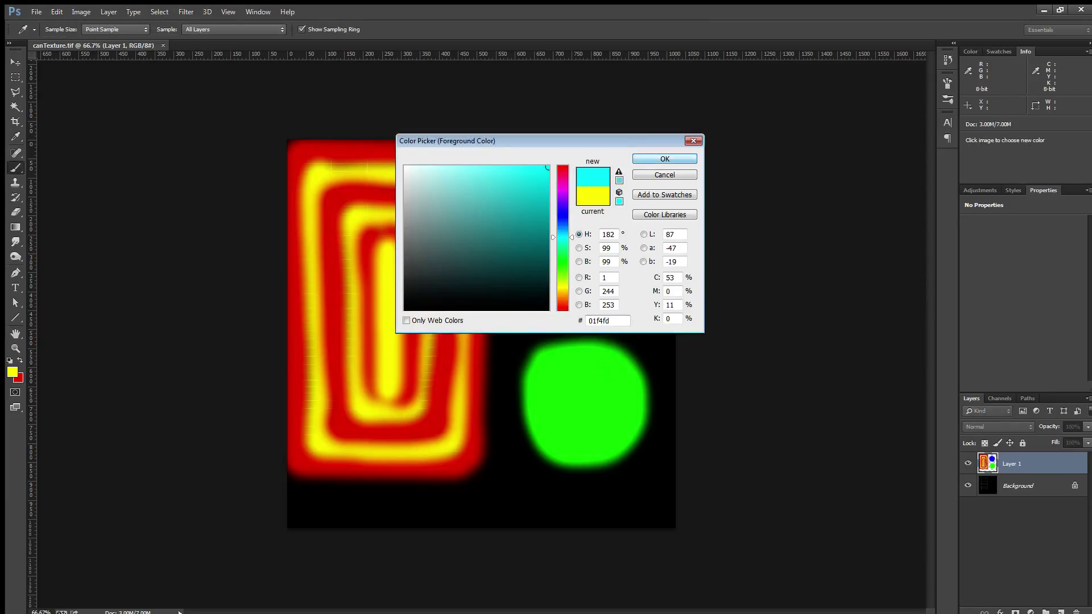
left_click_drag(582, 389, 590, 392)
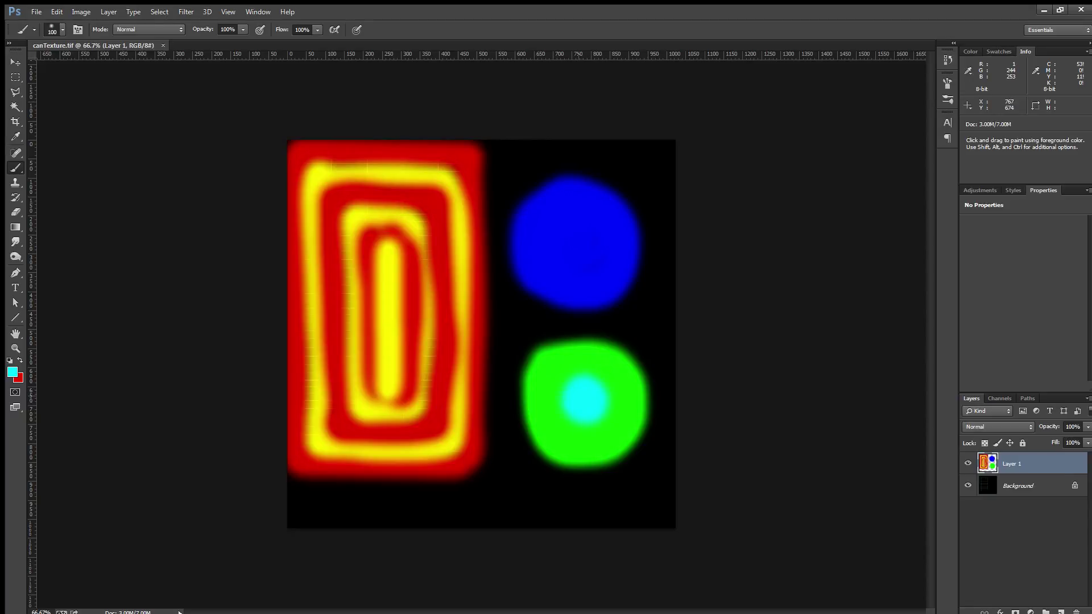
Step: Paint a cyan zigzag stroke across the red and yellow side area, then save canTexture.tif and return to 3ds Max
mouse_move(301, 316)
left_mouse_down()
mouse_move(440, 318)
mouse_move(442, 199)
mouse_move(353, 405)
left_mouse_up()
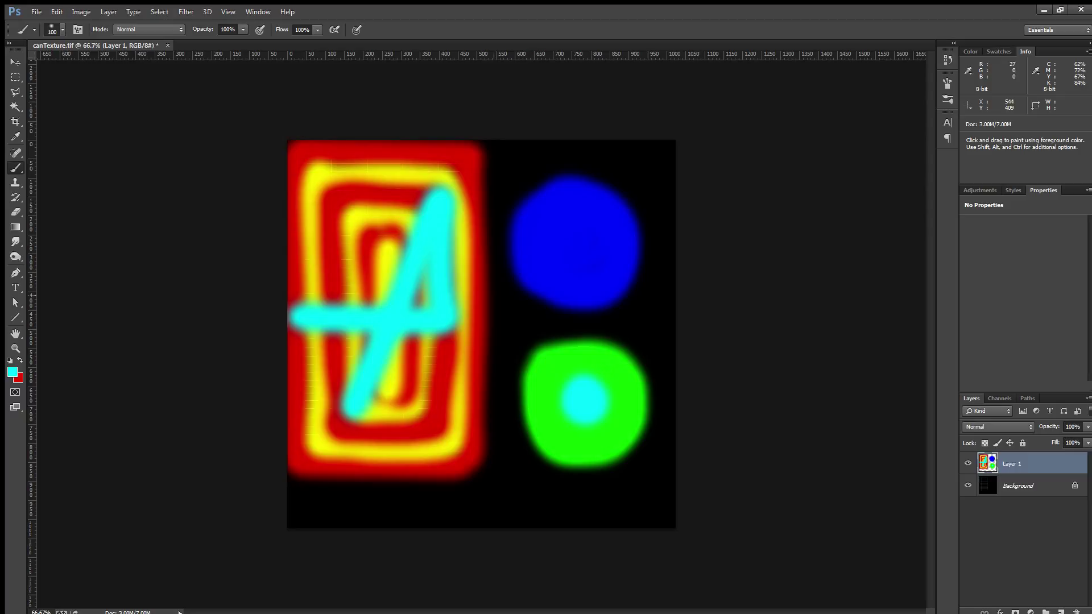
key("ctrl+s")
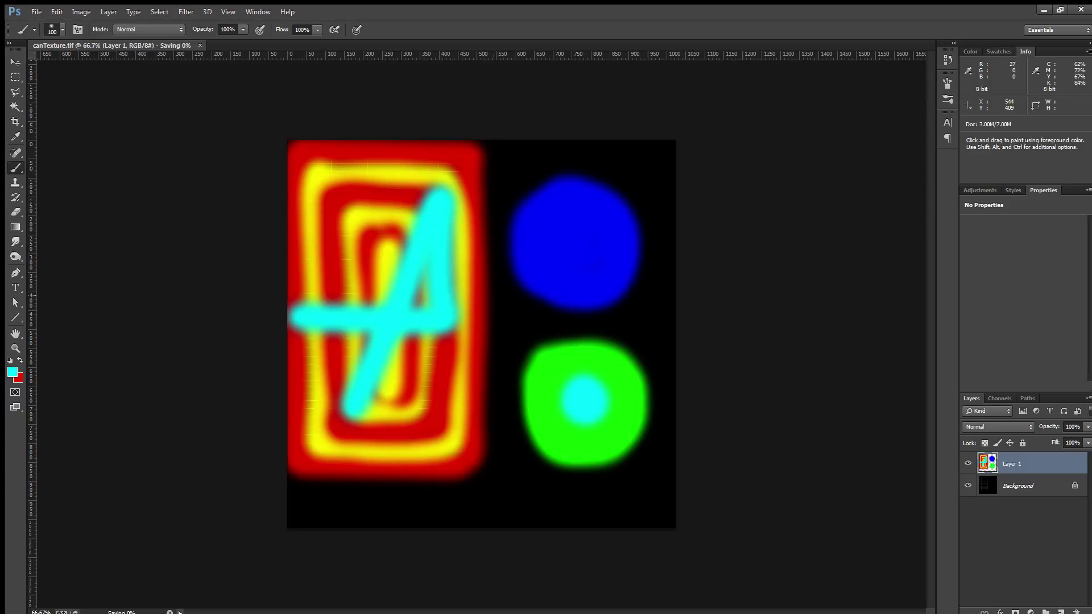
key("alt+Tab")
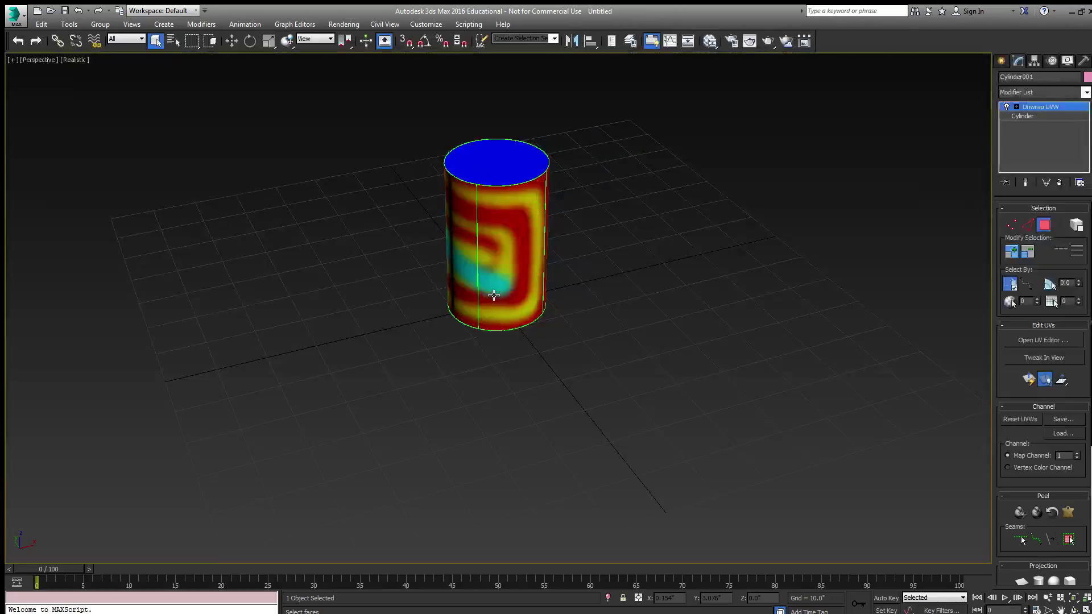